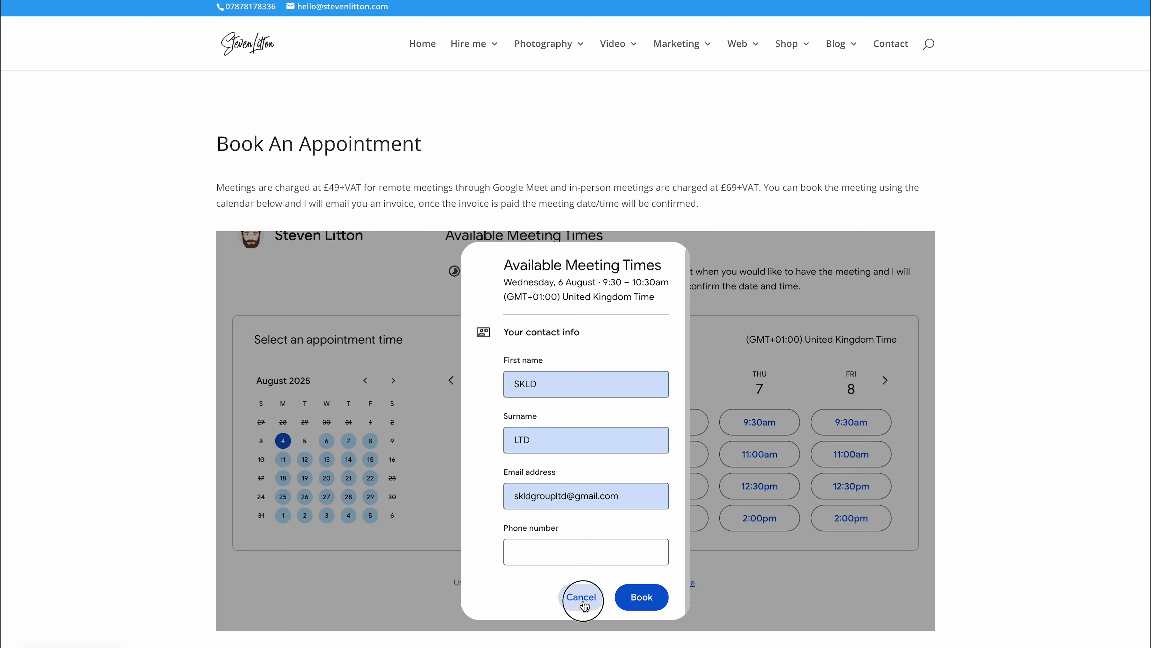
# Cancel the sample appointment booking and review the Google Calendar appointment scheduling page, including its plan comparison
pyautogui.click(582, 601)
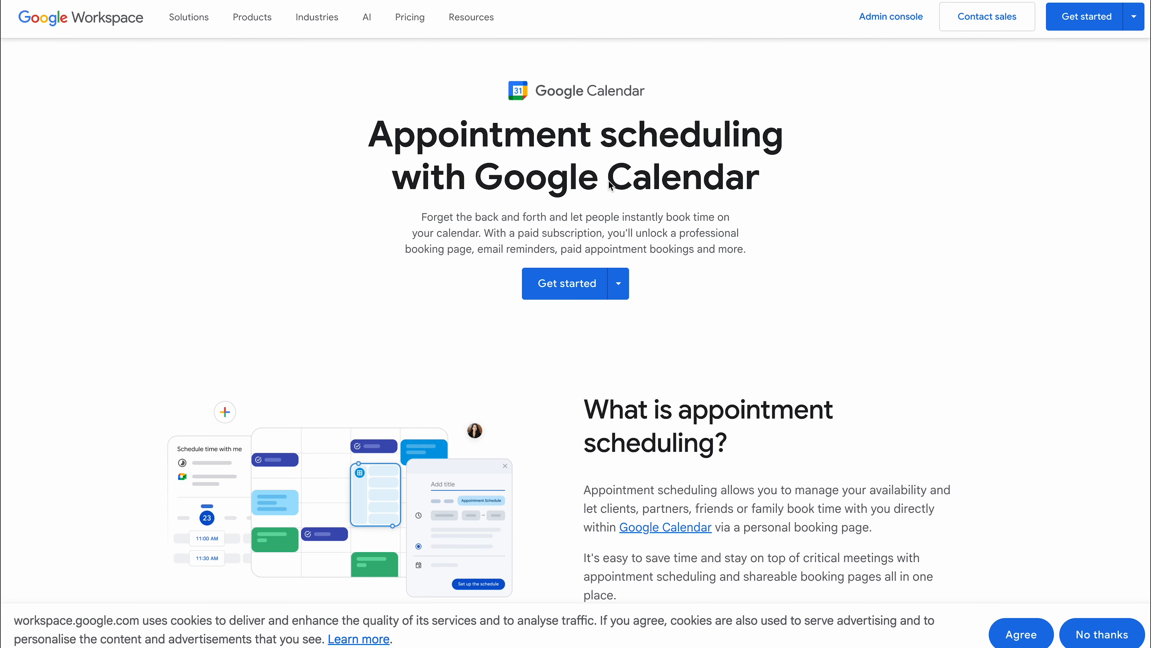
pyautogui.scroll(-15, 558, 229)
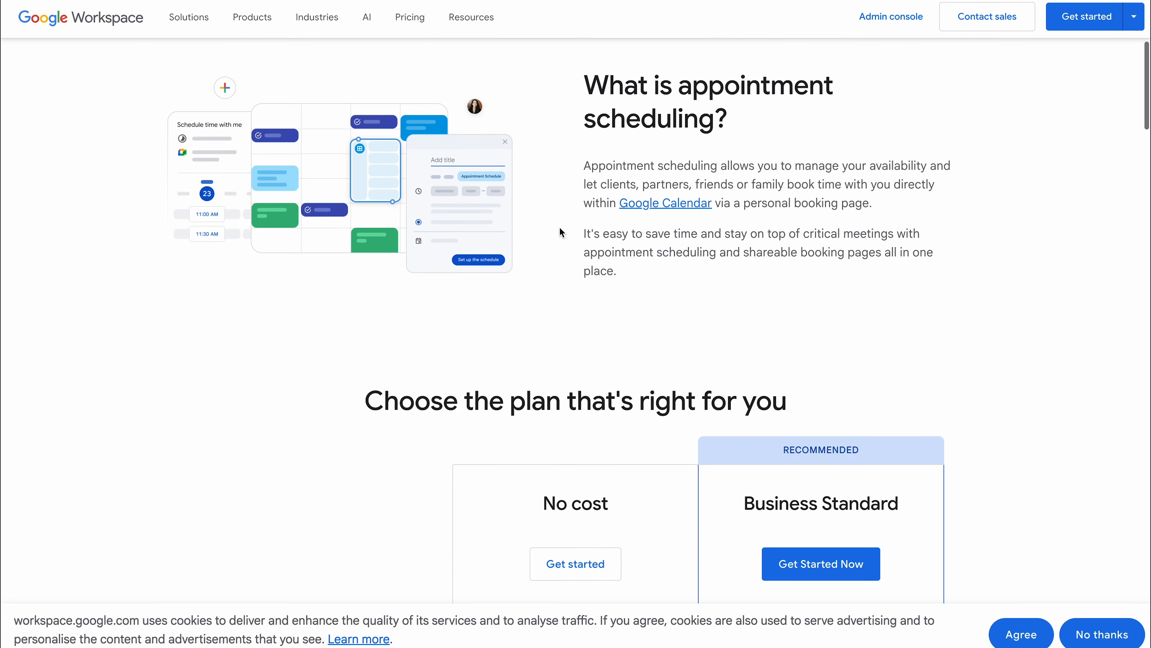
pyautogui.scroll(-7, 556, 232)
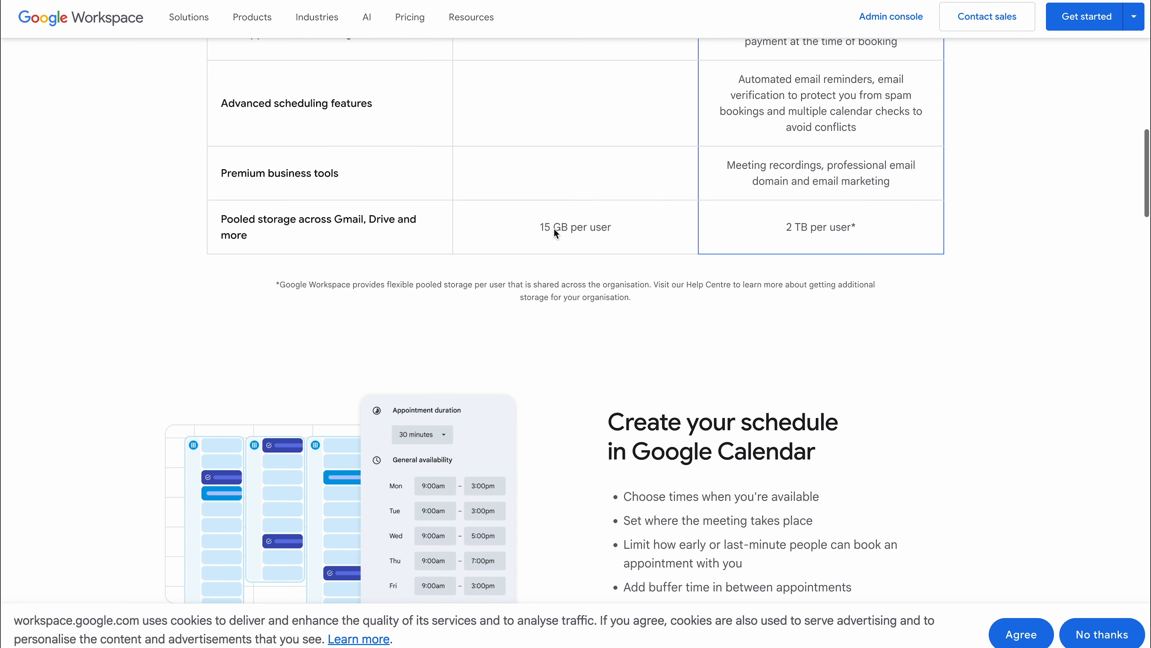
pyautogui.scroll(-12, 554, 228)
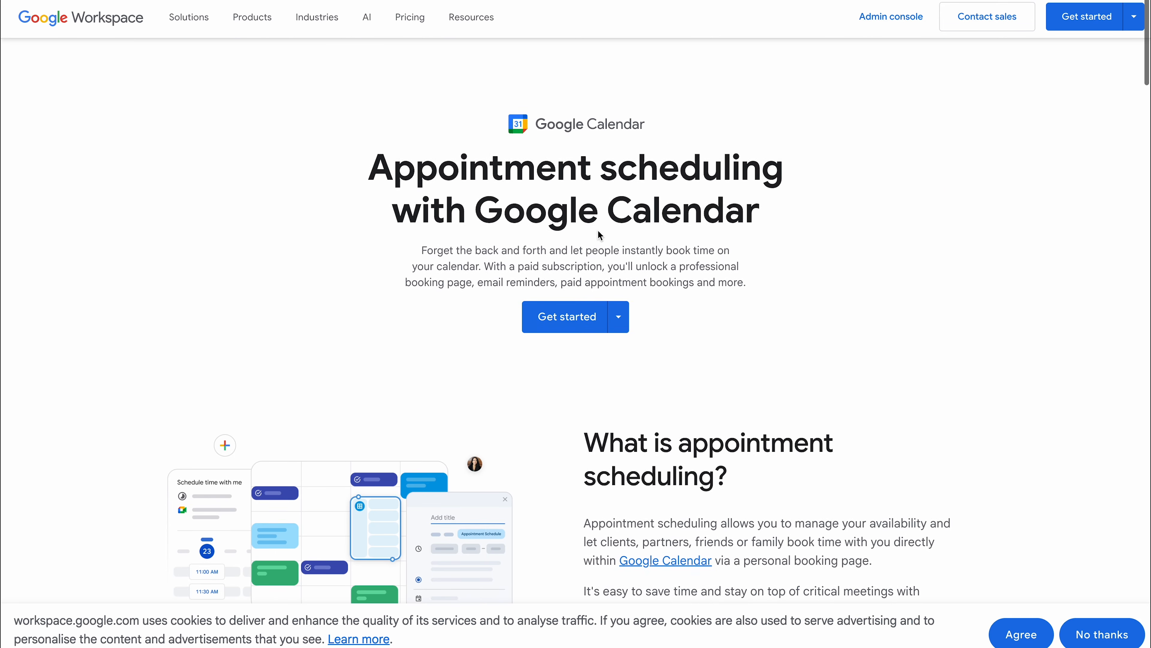
pyautogui.scroll(-1, 599, 229)
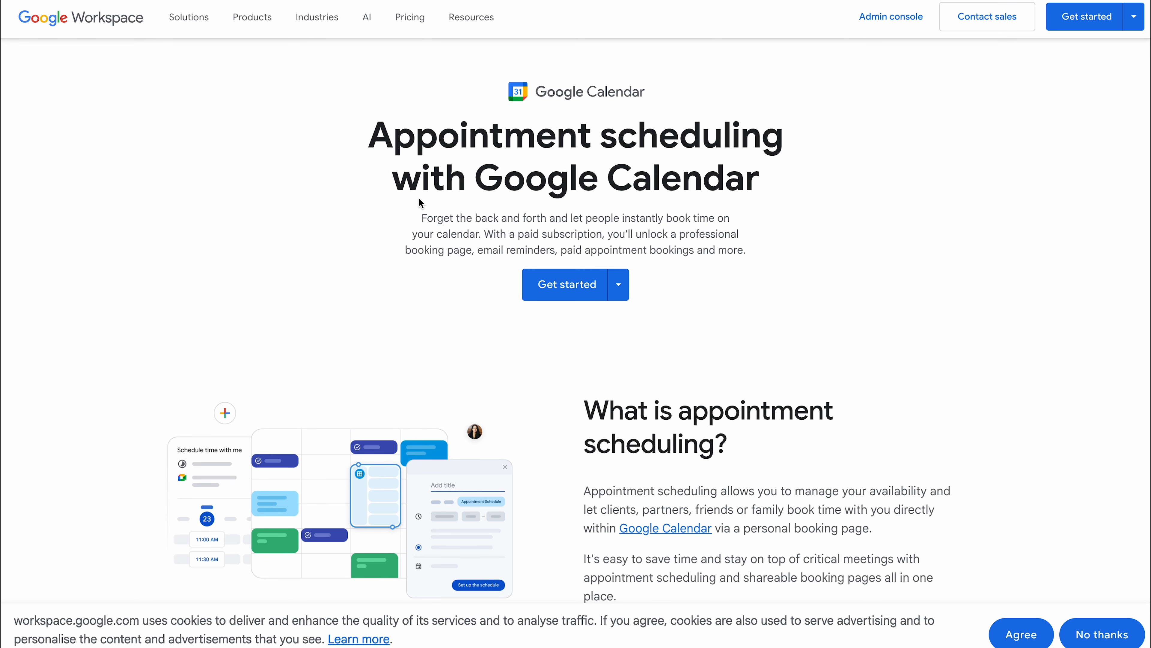
pyautogui.scroll(-1, 599, 282)
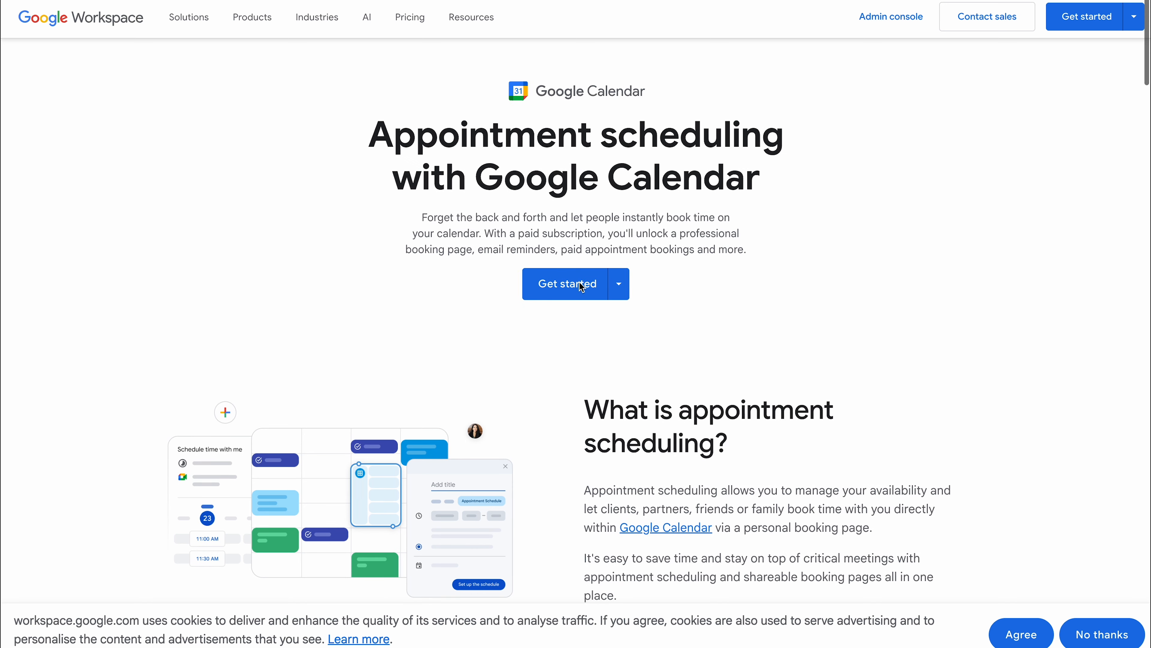
pyautogui.scroll(-1, 593, 276)
pyautogui.scroll(-1, 566, 293)
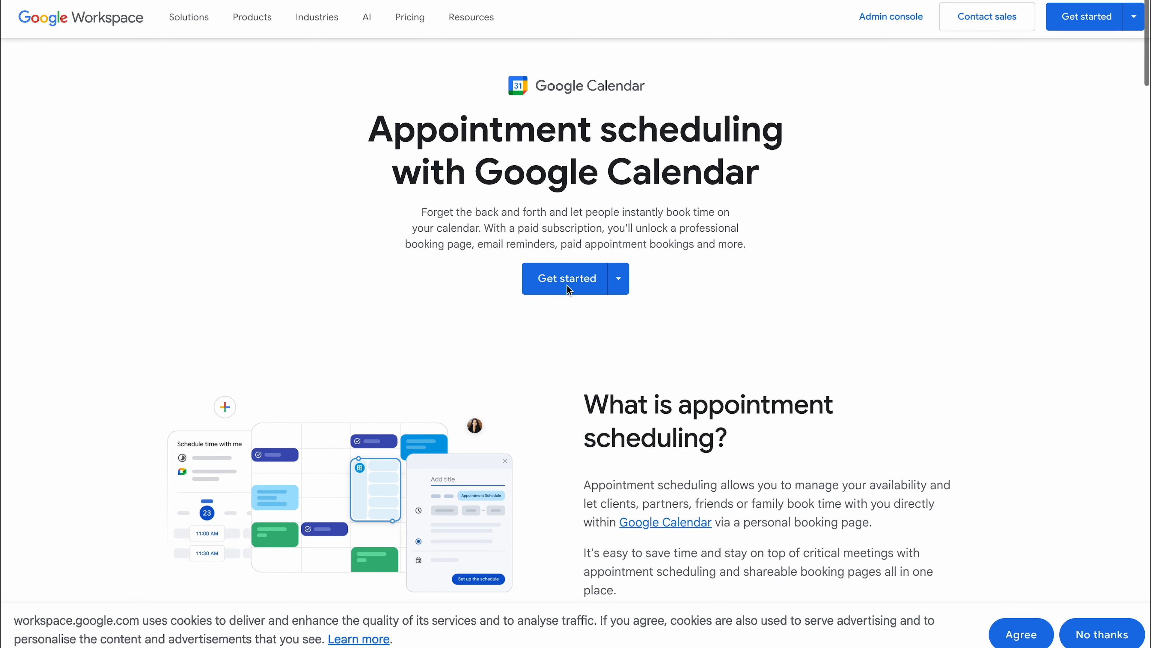
pyautogui.scroll(-1, 564, 286)
pyautogui.scroll(1, 565, 284)
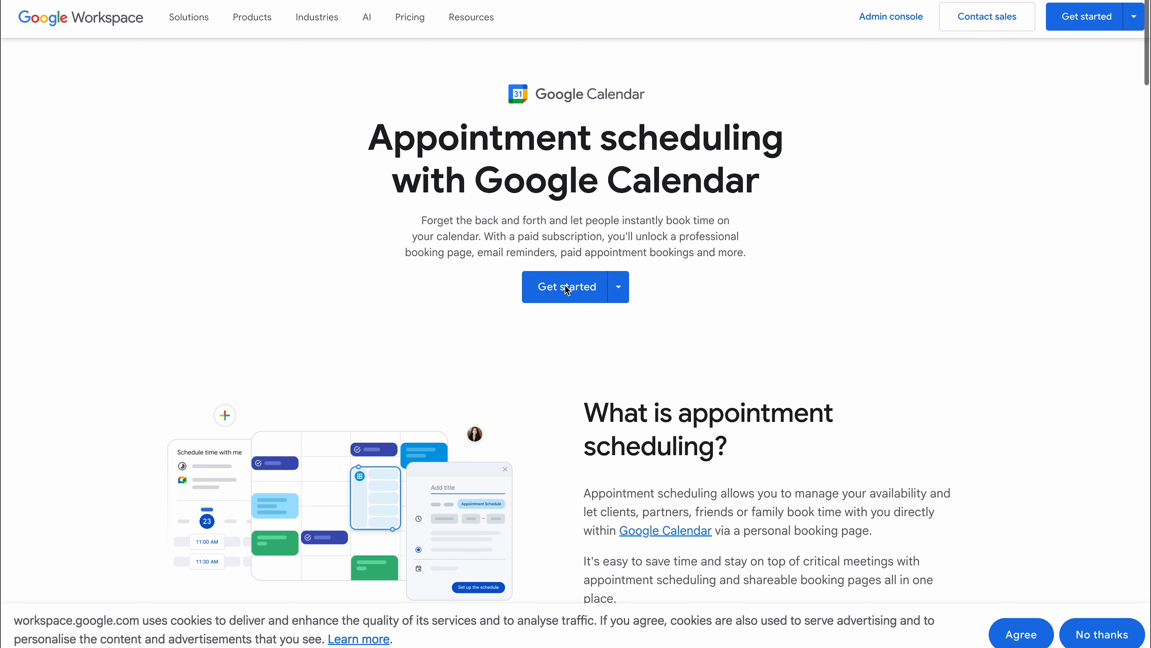
pyautogui.scroll(-1, 565, 285)
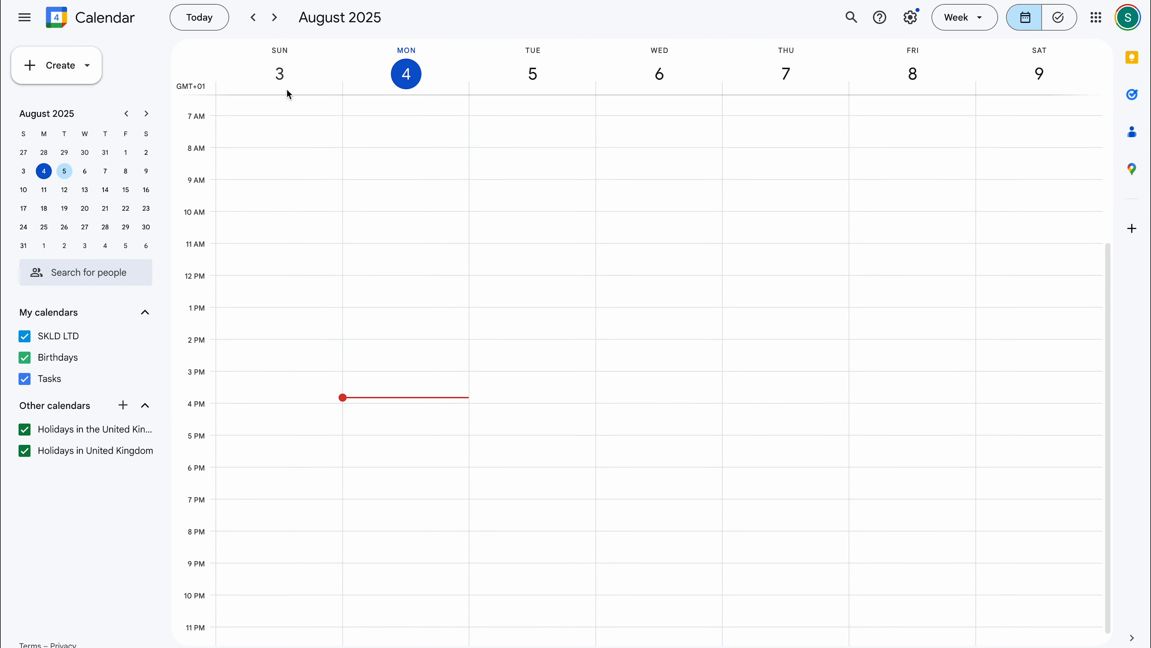
# Start a new bookable appointment schedule in Google Calendar
pyautogui.scroll(-1, 353, 136)
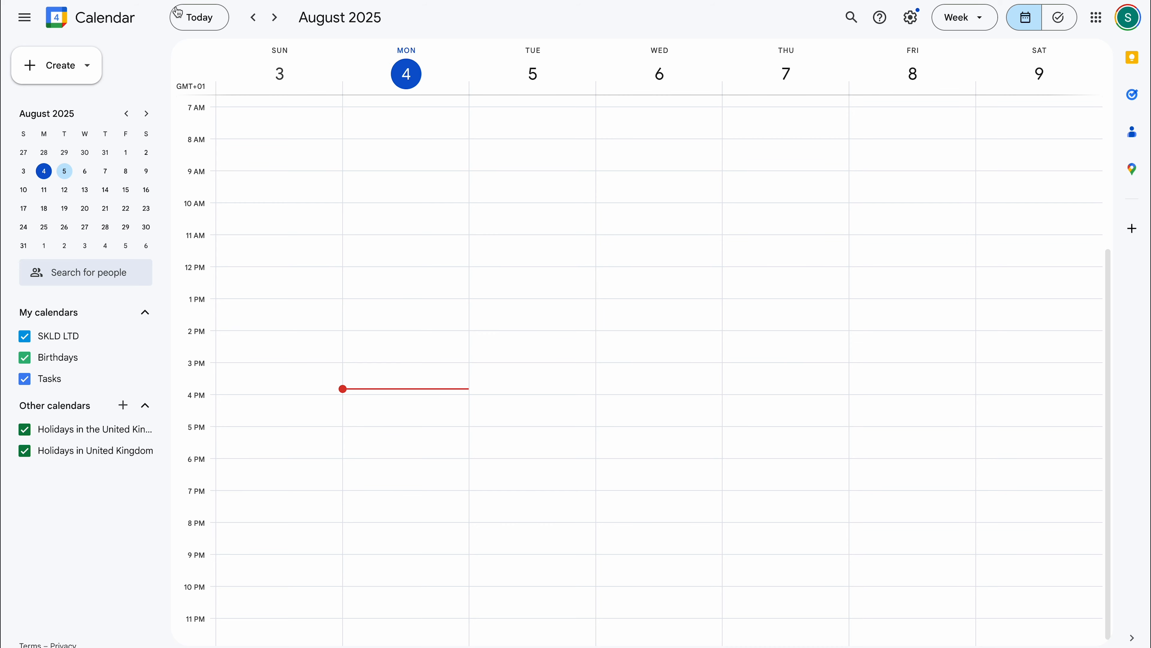
pyautogui.click(84, 64)
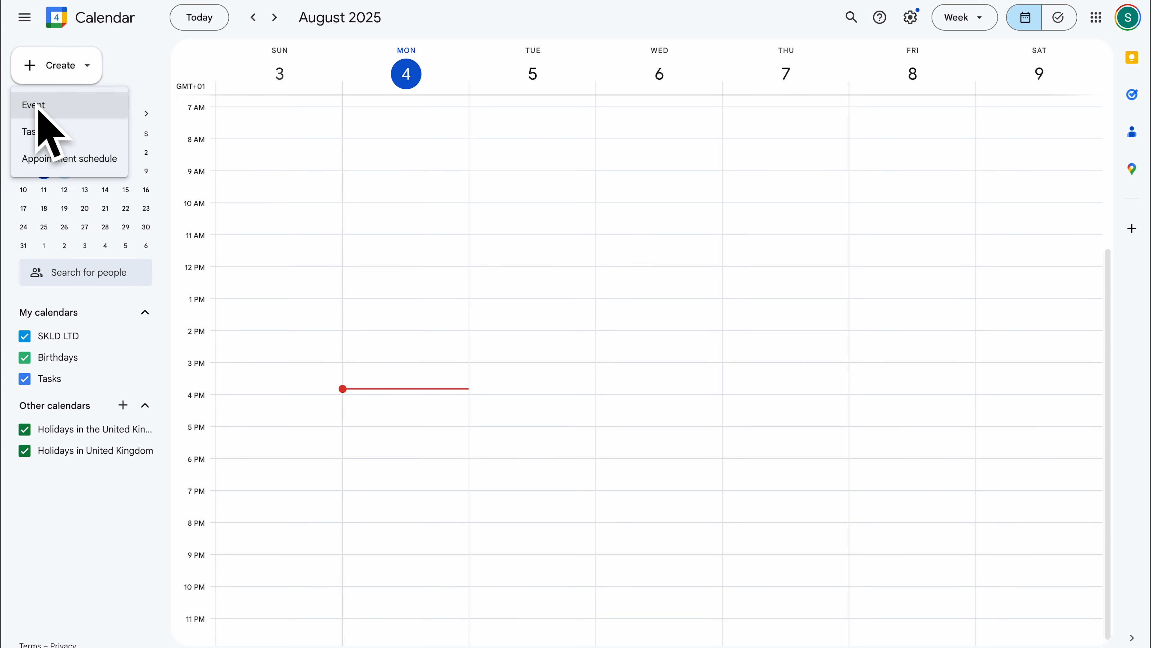
pyautogui.click(50, 160)
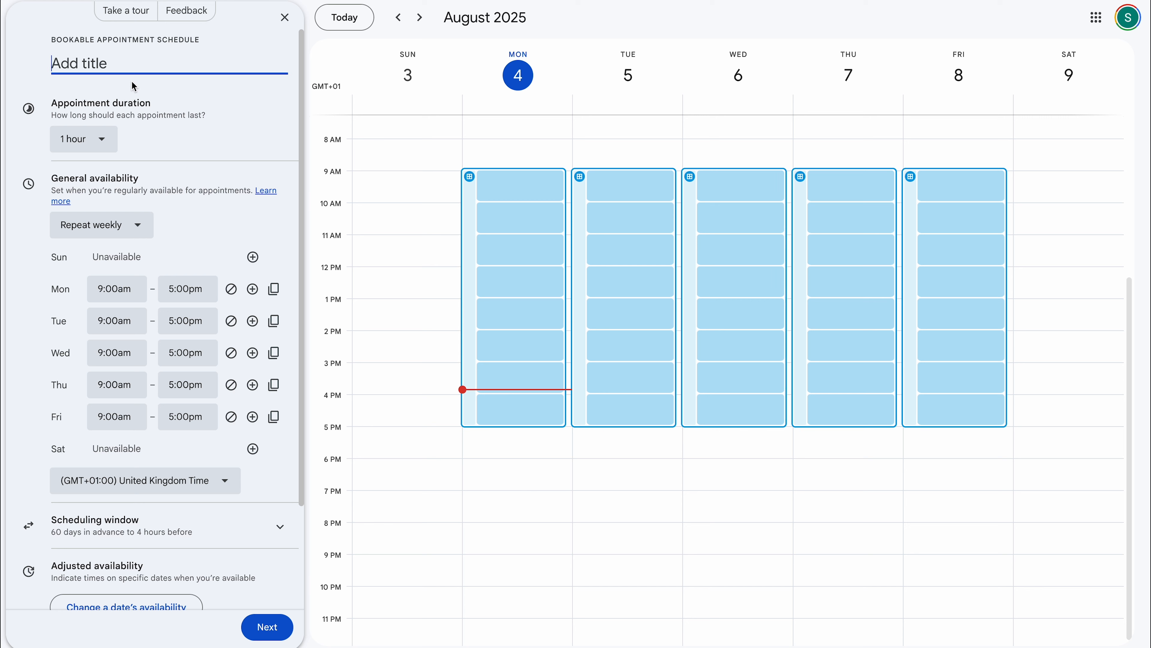
# Title the appointment schedule "30 Minute Consultation", correcting the spelling of the last word
pyautogui.write('1 Hou')
pyautogui.press('BackSpace')
pyautogui.press('BackSpace')
pyautogui.press('BackSpace')
pyautogui.press('BackSpace')
pyautogui.write('30 Minute Cons')
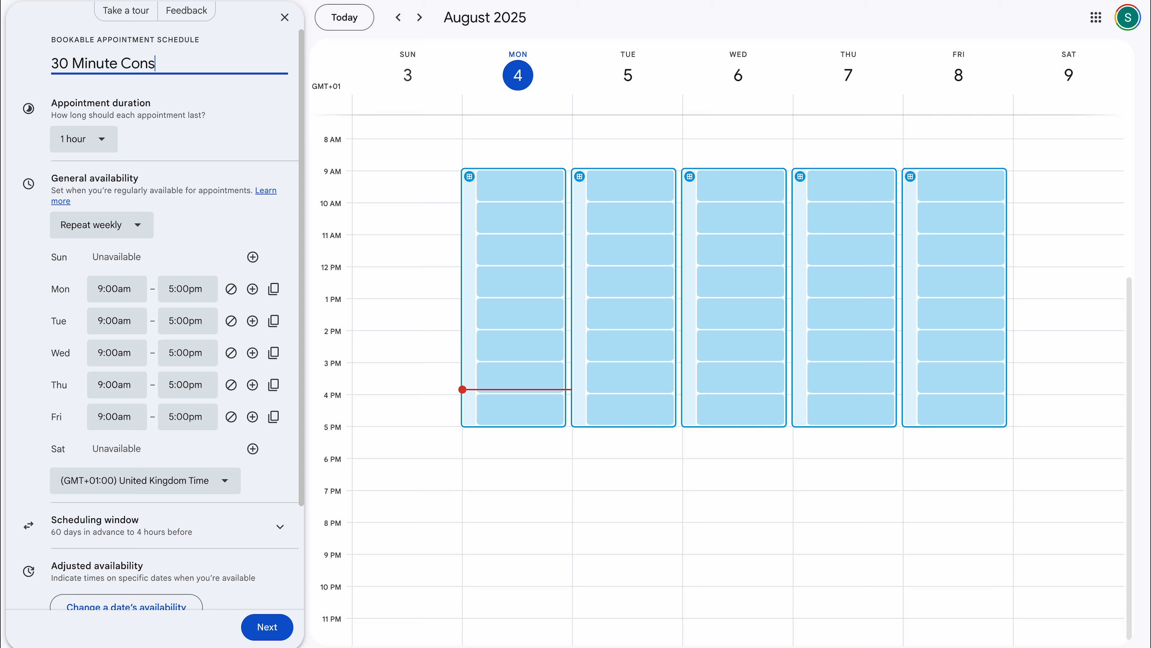
pyautogui.write('ulation')
pyautogui.rightClick(145, 52)
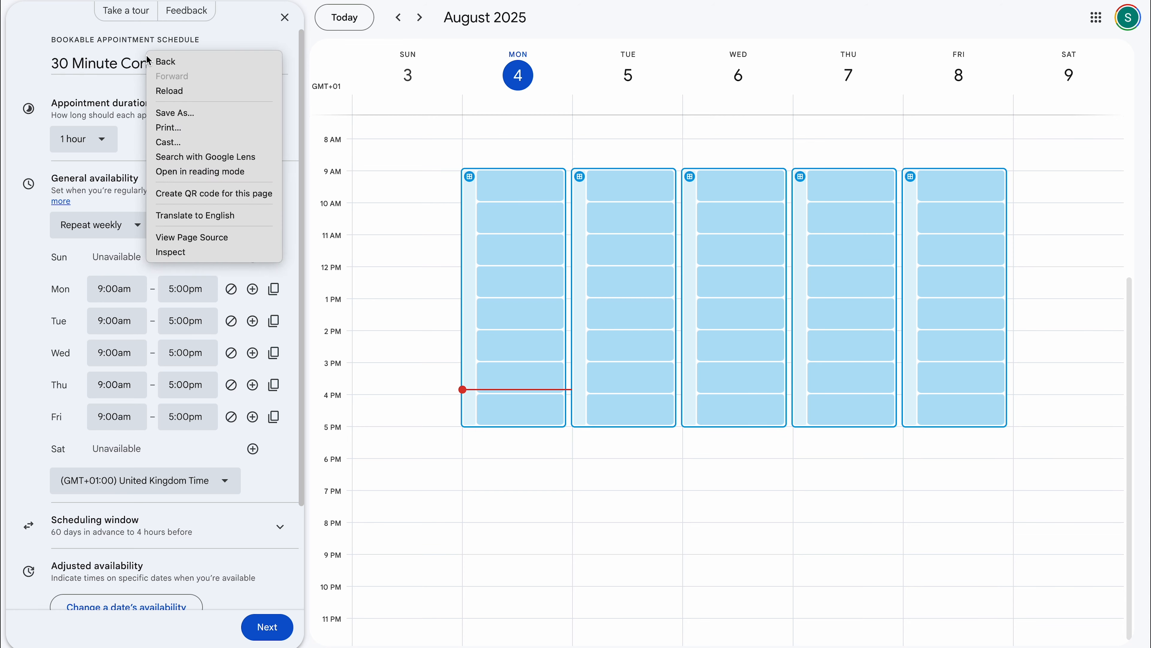
pyautogui.click(111, 58)
pyautogui.rightClick(138, 57)
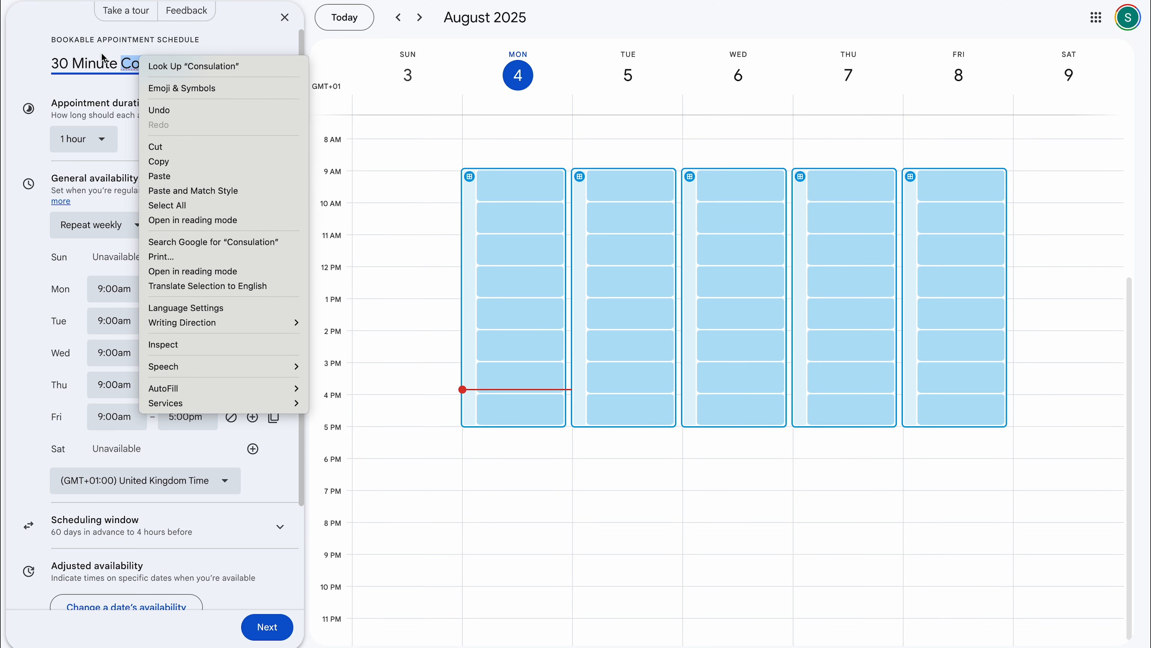
pyautogui.press('Escape')
pyautogui.moveTo(156, 64); pyautogui.dragTo(162, 107)
pyautogui.click(174, 64)
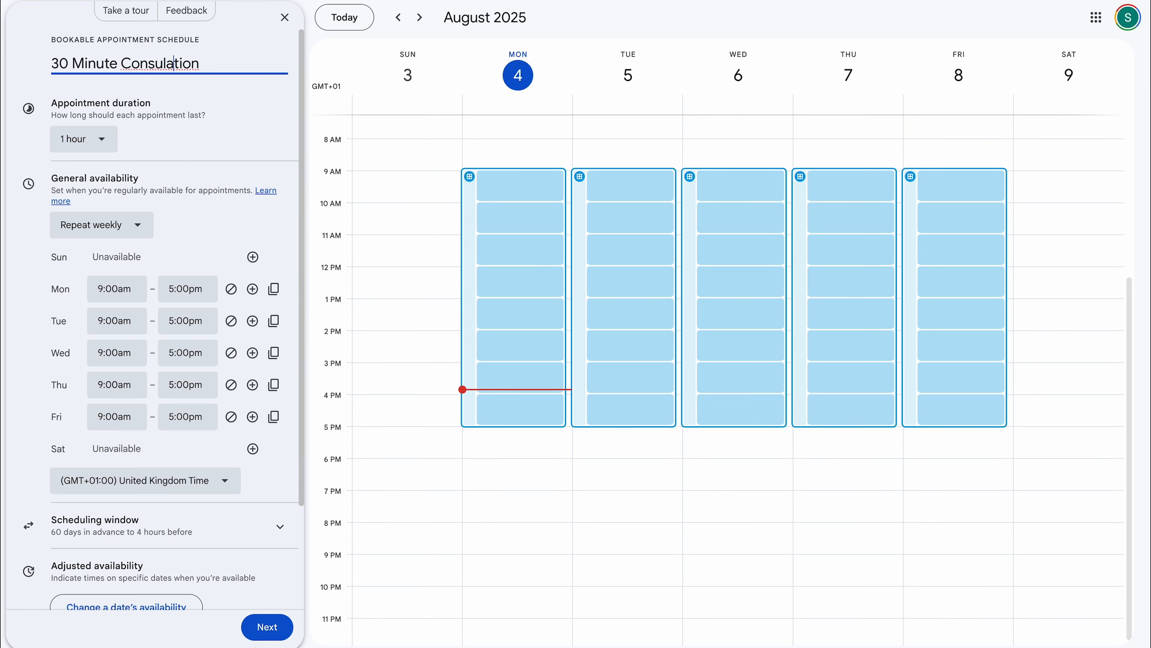
pyautogui.write('t')
pyautogui.press('Tab')
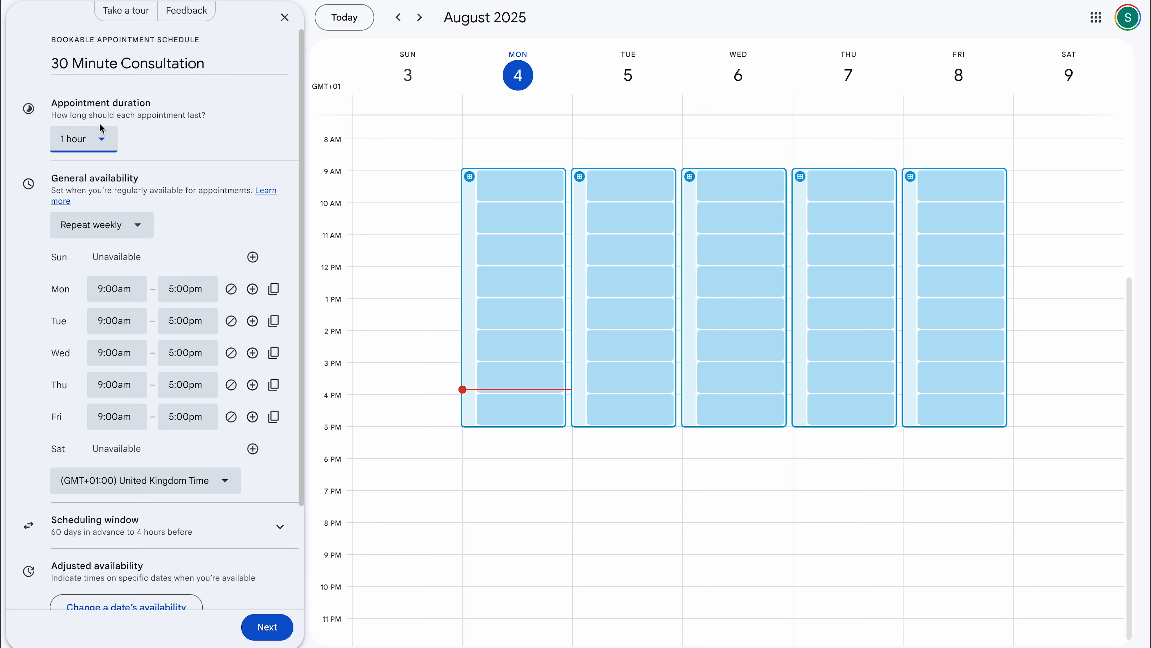
# Set the appointment duration to 30 minutes and view the repeat options for general availability
pyautogui.click(92, 137)
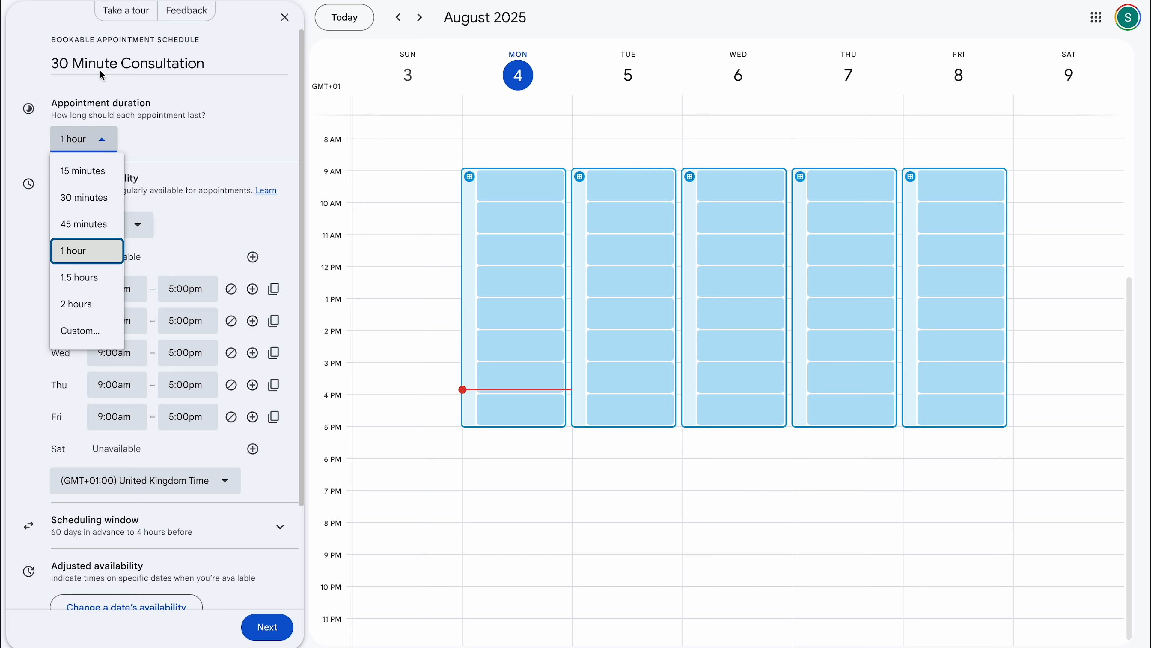
pyautogui.click(91, 201)
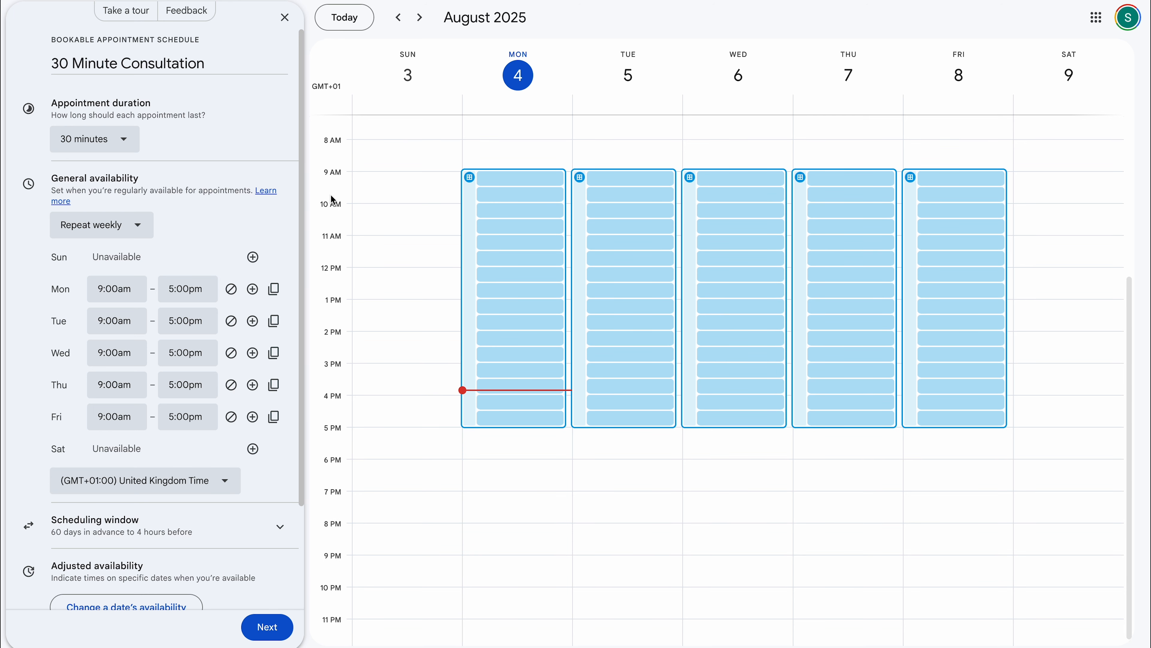
pyautogui.scroll(3, 576, 309)
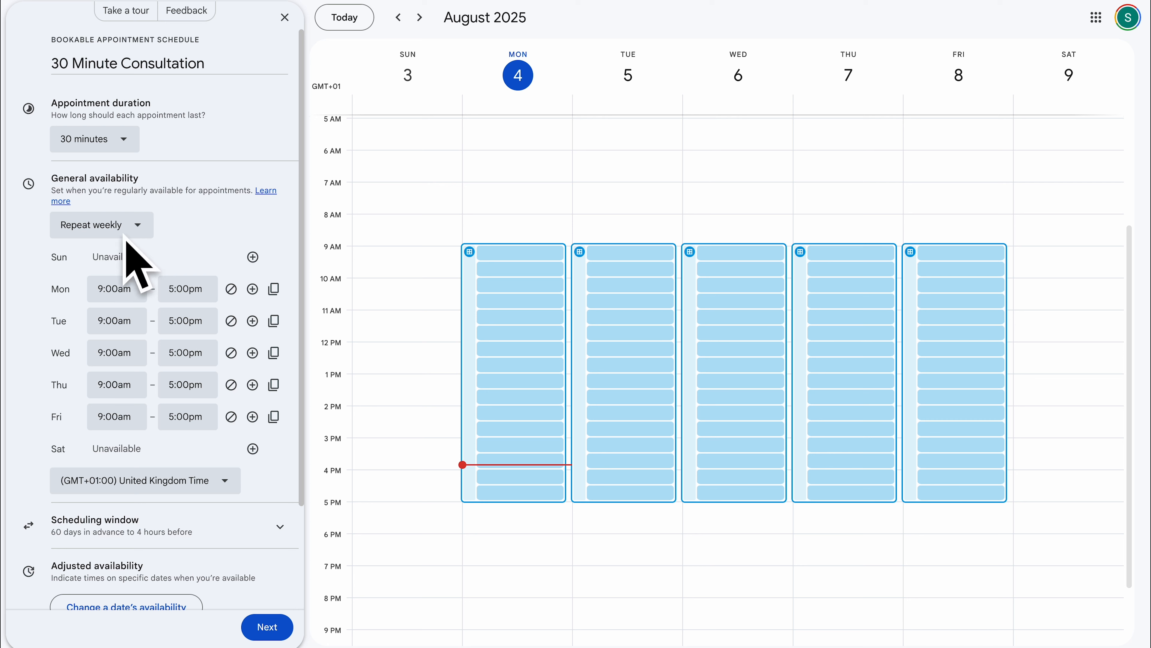
pyautogui.click(138, 232)
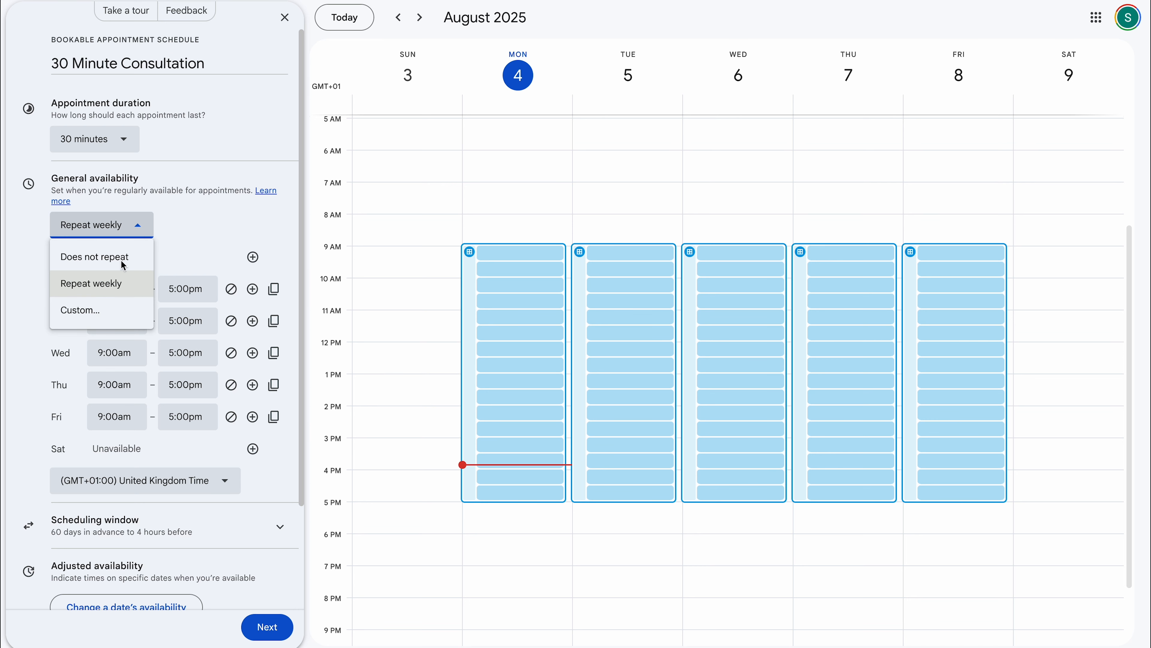
pyautogui.click(203, 240)
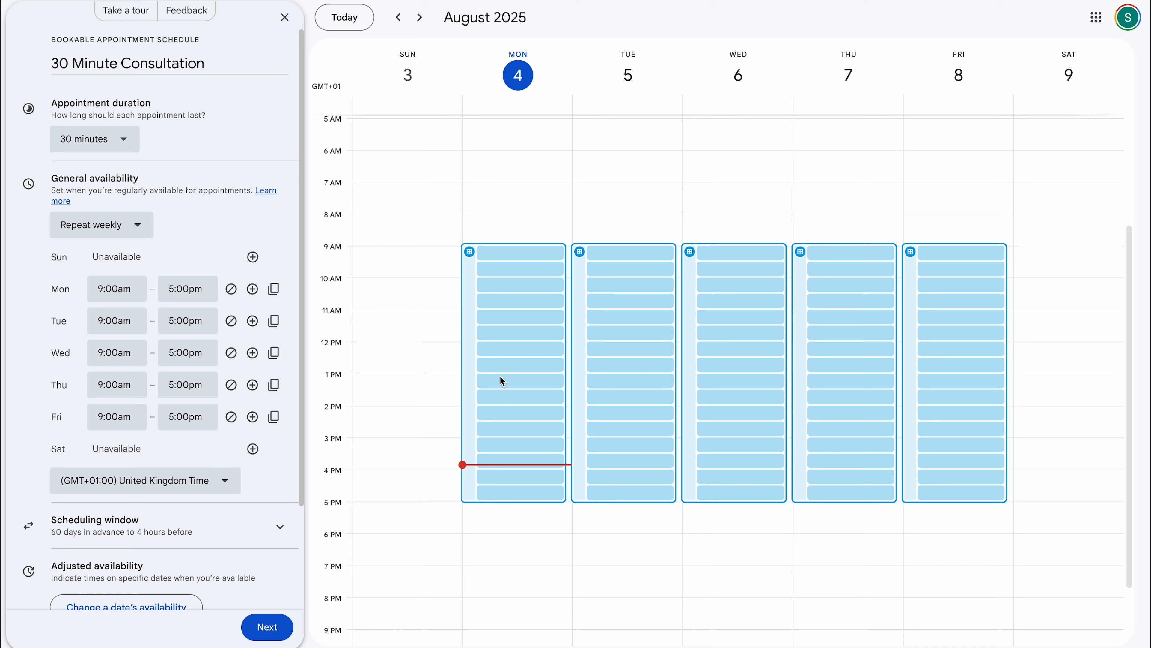
# Expand the scheduling window settings below the weekly availability hours
pyautogui.scroll(-1, 140, 312)
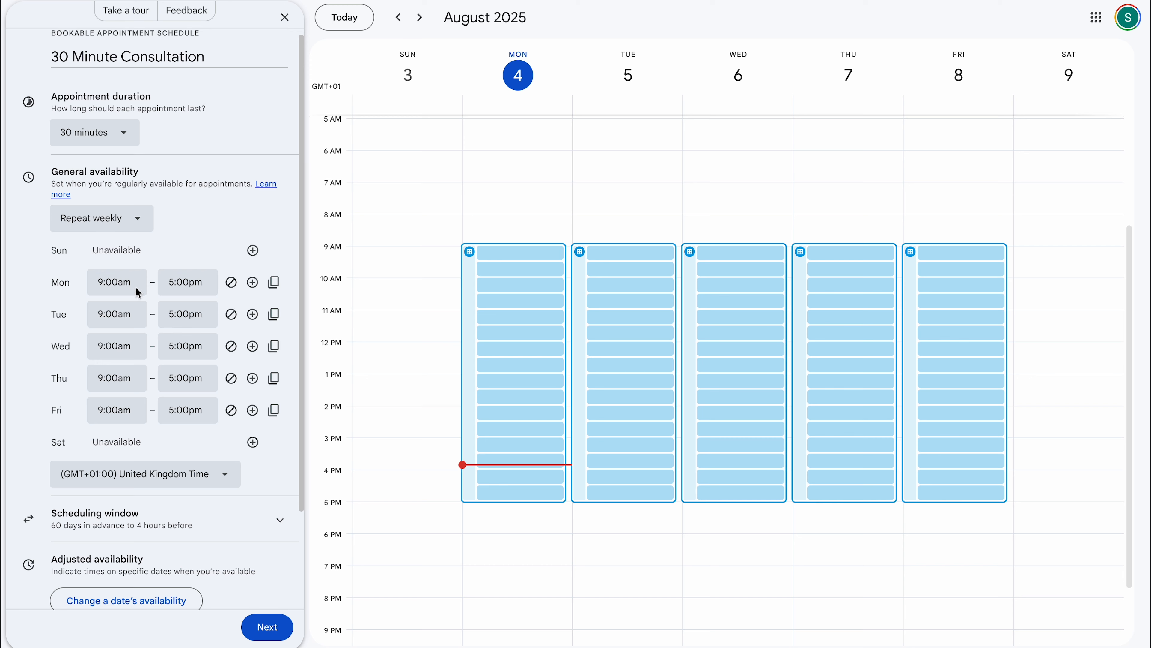
pyautogui.scroll(-3, 163, 363)
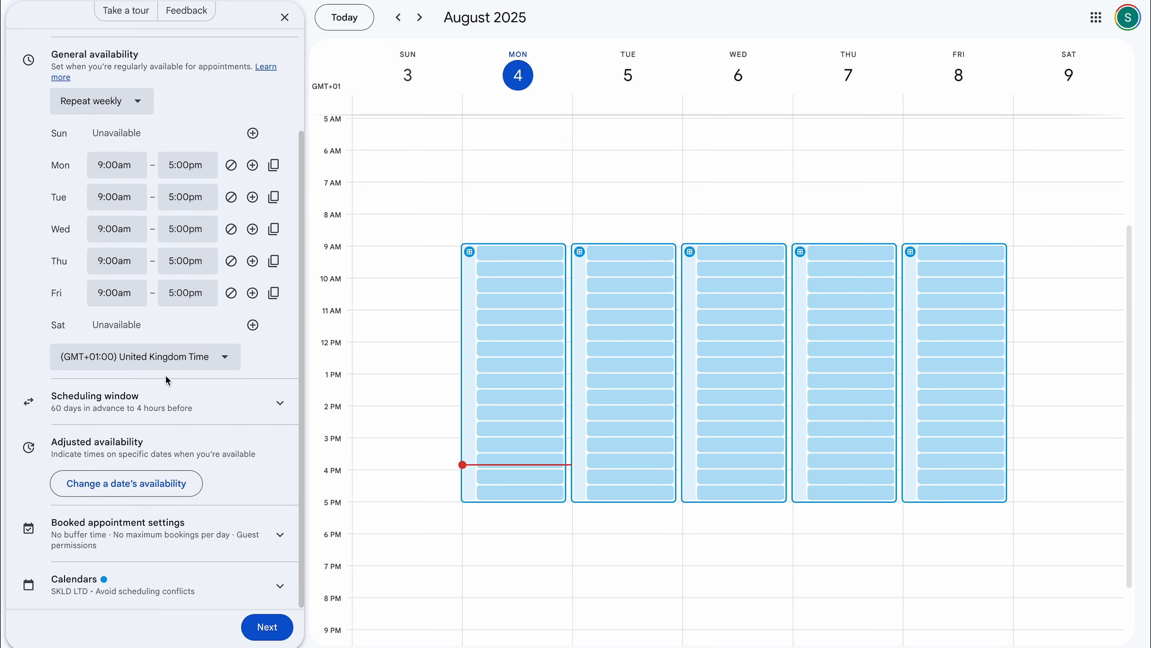
pyautogui.click(275, 403)
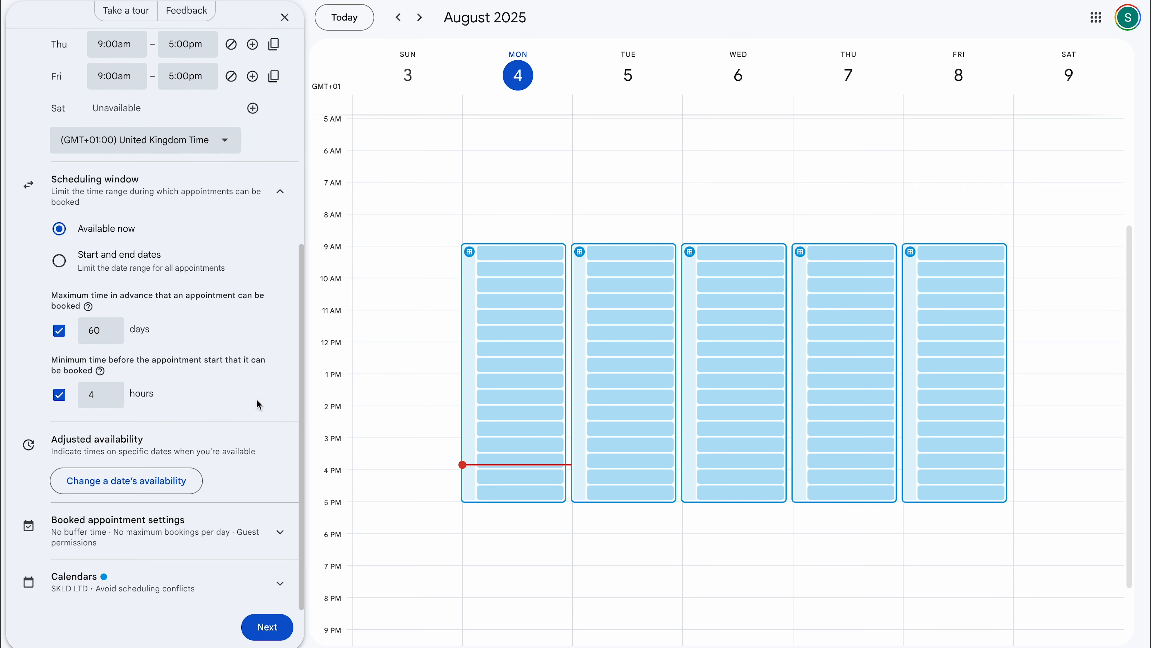
# Expand the booked appointment settings and enable a 30-minute buffer time between appointment slots
pyautogui.scroll(-2, 101, 313)
pyautogui.scroll(-1, 101, 300)
pyautogui.click(247, 528)
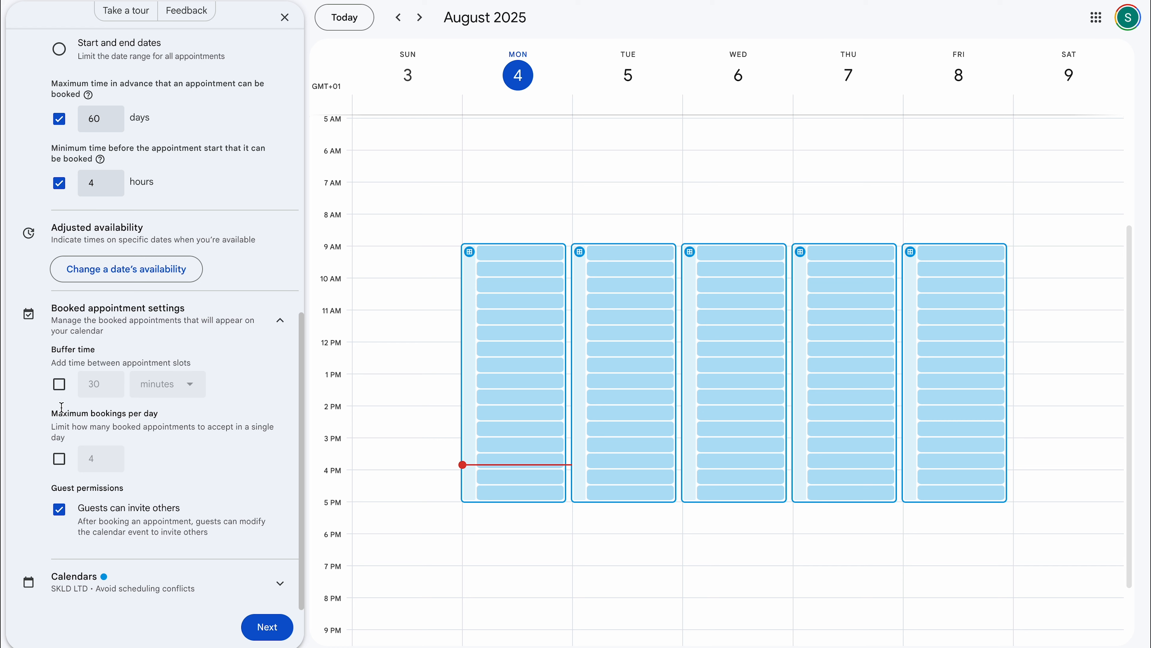
pyautogui.click(59, 384)
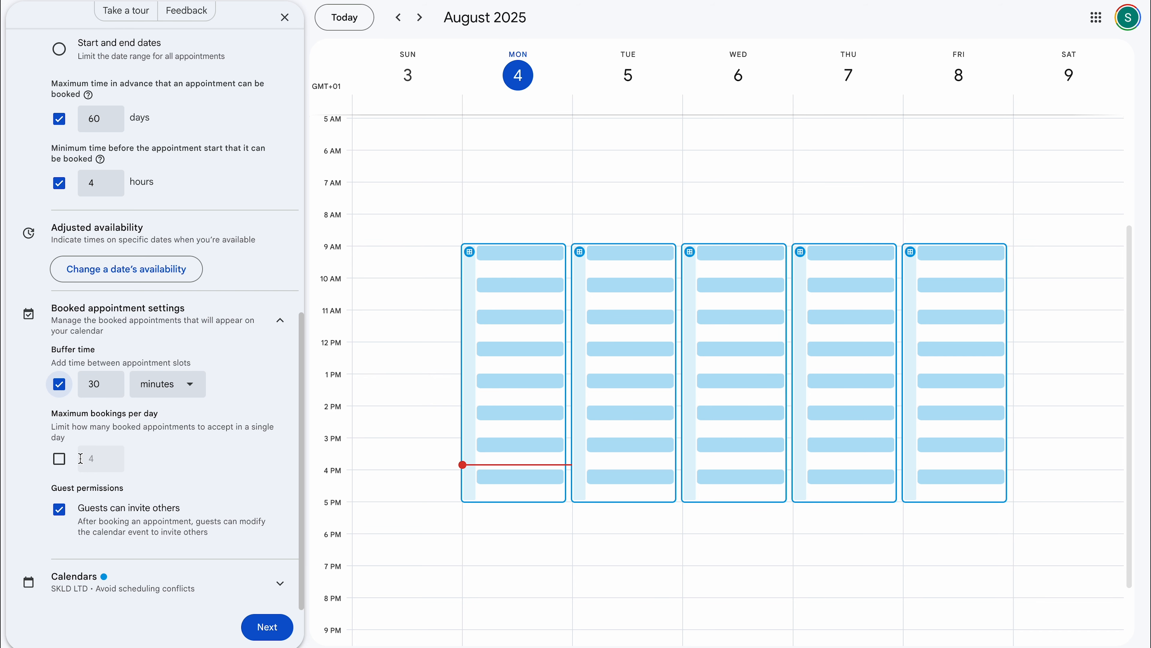
# Enable the maximum bookings per day limit and try a value of 2
pyautogui.click(63, 458)
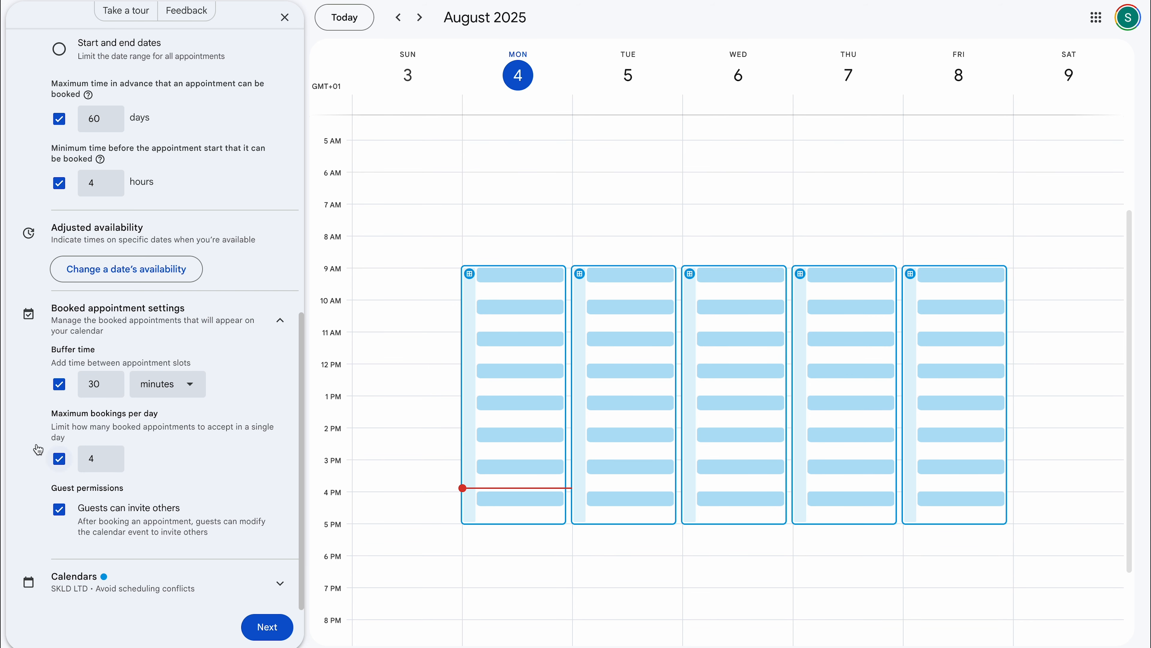
pyautogui.click(90, 458)
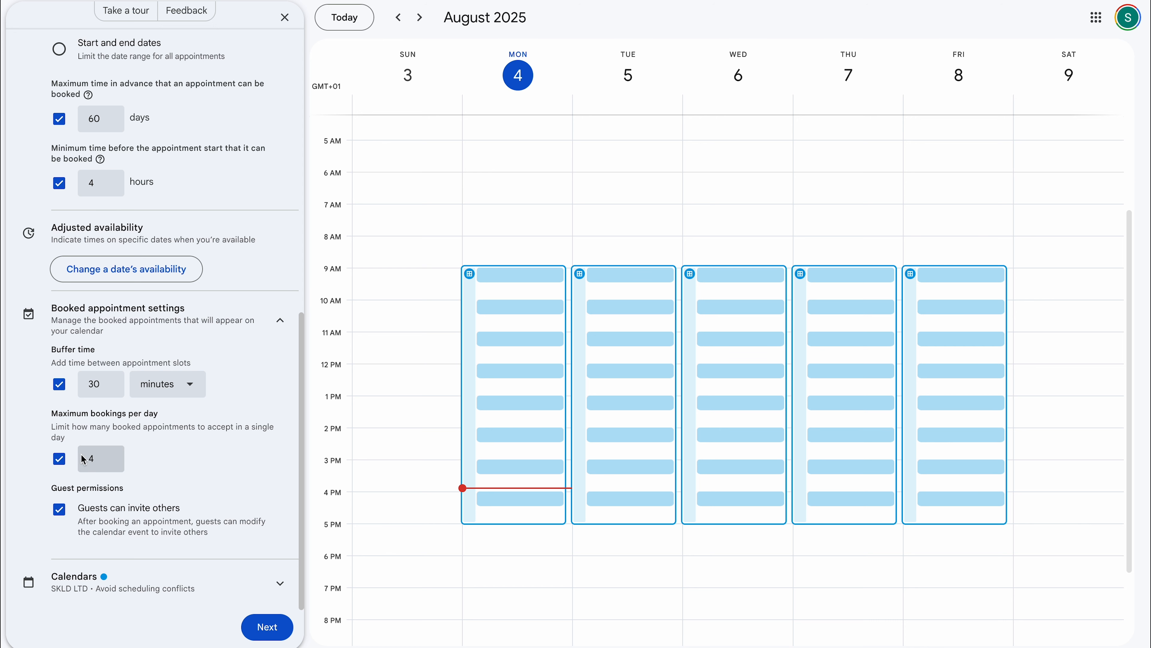
pyautogui.press('BackSpace')
pyautogui.write('3')
pyautogui.scroll(-1, 100, 467)
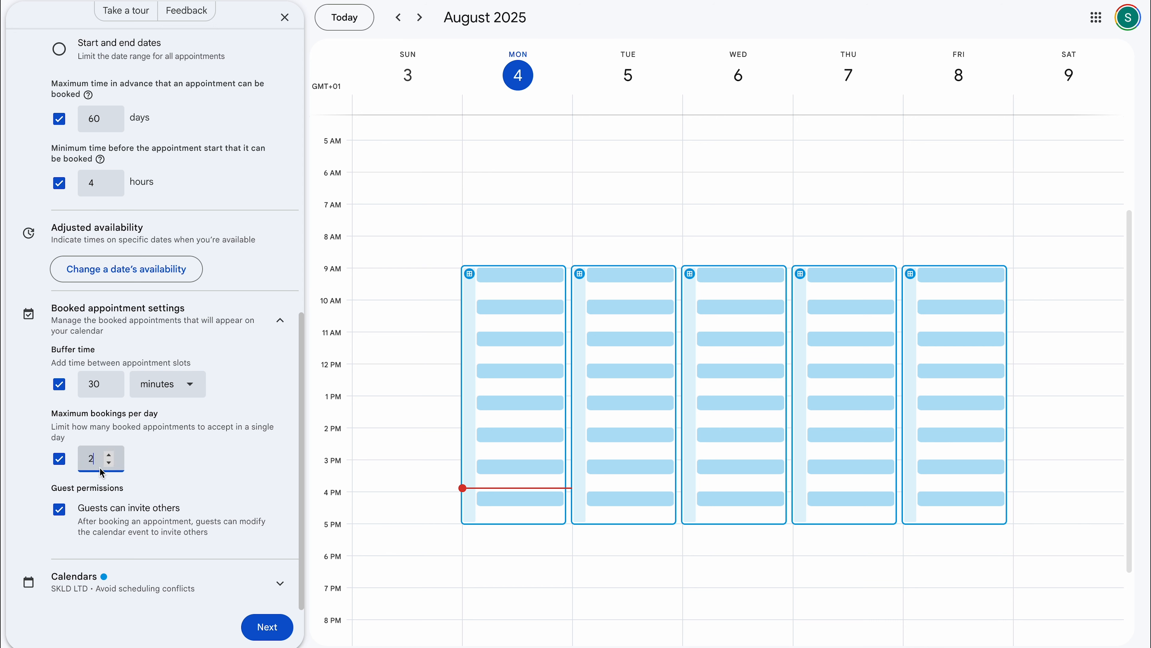
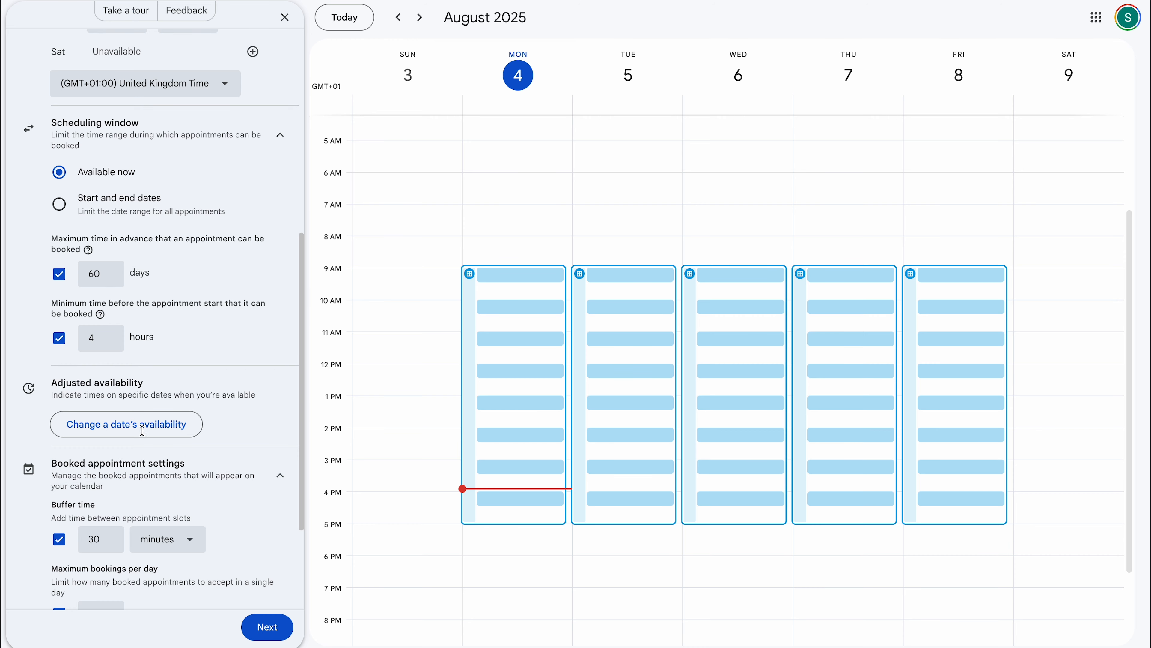
# Review the maximum advance booking time and the minimum notice time in the scheduling window settings
pyautogui.scroll(-3, 132, 481)
pyautogui.scroll(5, 131, 481)
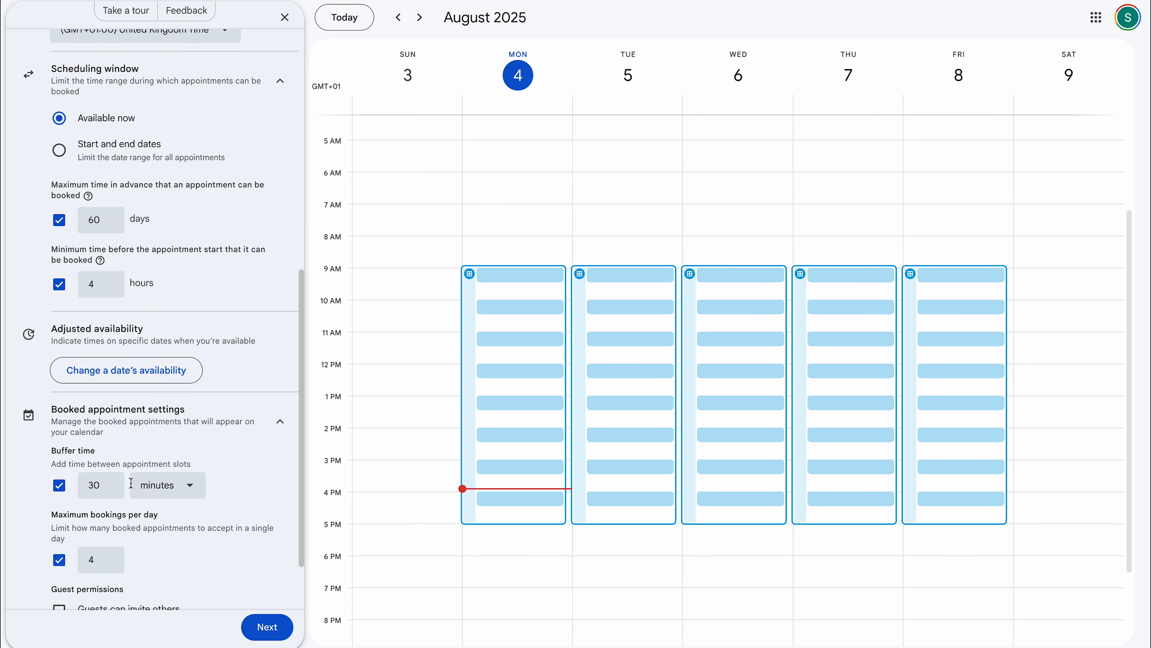
pyautogui.scroll(1, 137, 422)
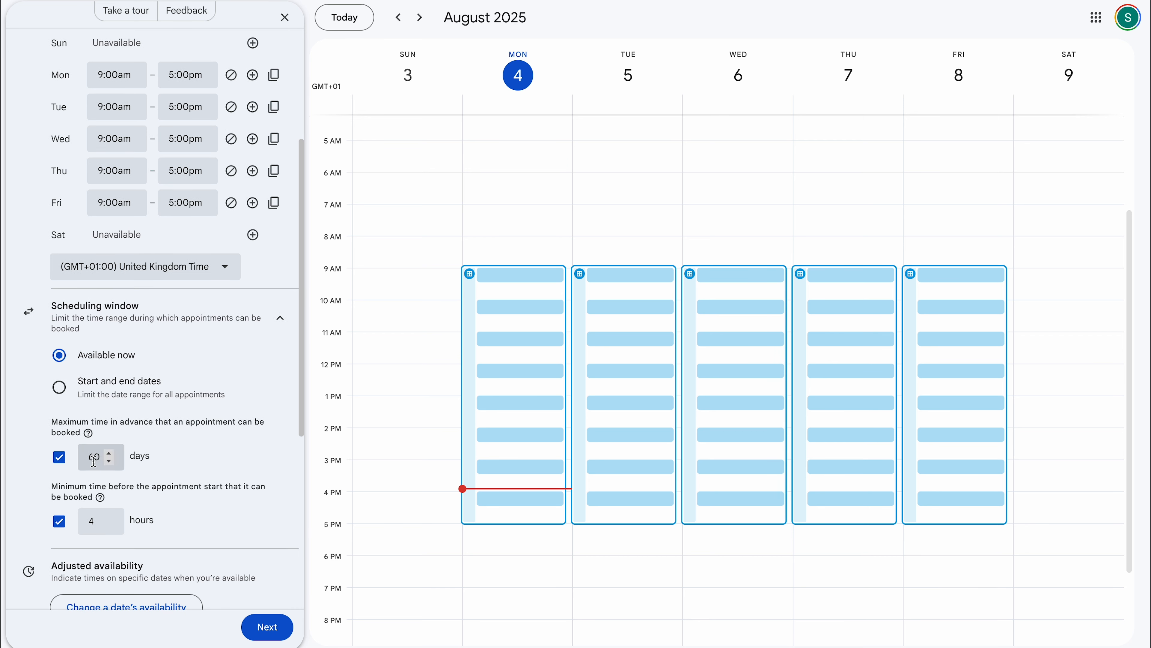
pyautogui.click(99, 460)
pyautogui.click(96, 525)
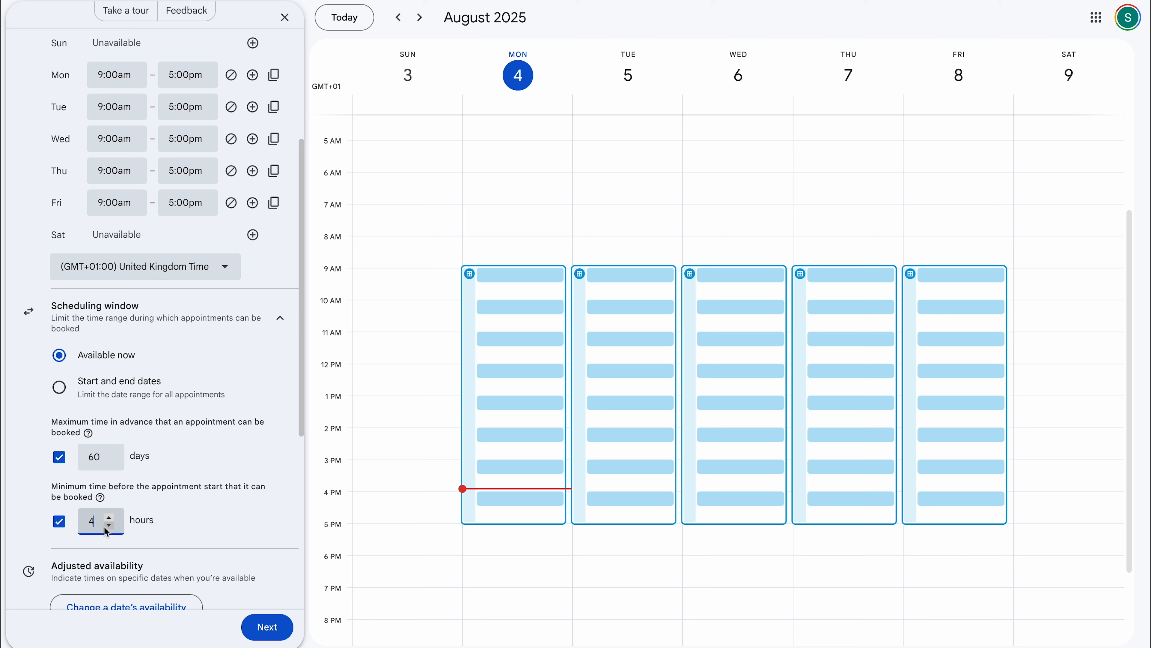
pyautogui.click(102, 456)
pyautogui.click(89, 567)
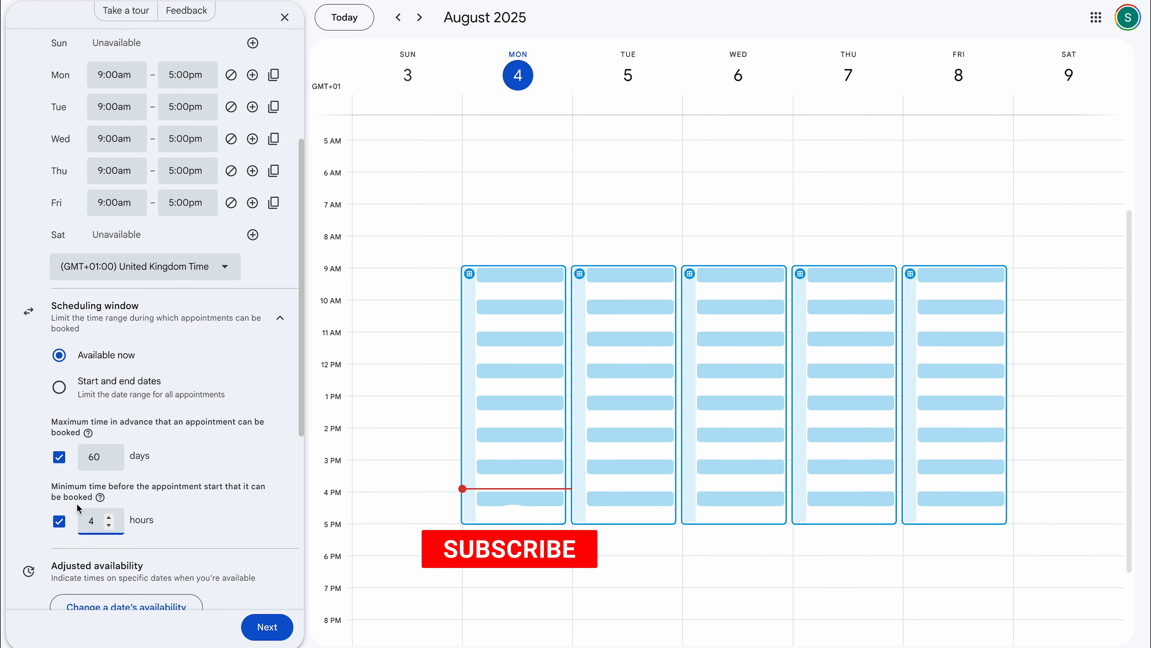
# Set the minimum time before an appointment start that it can be booked to 24 hours
pyautogui.click(90, 527)
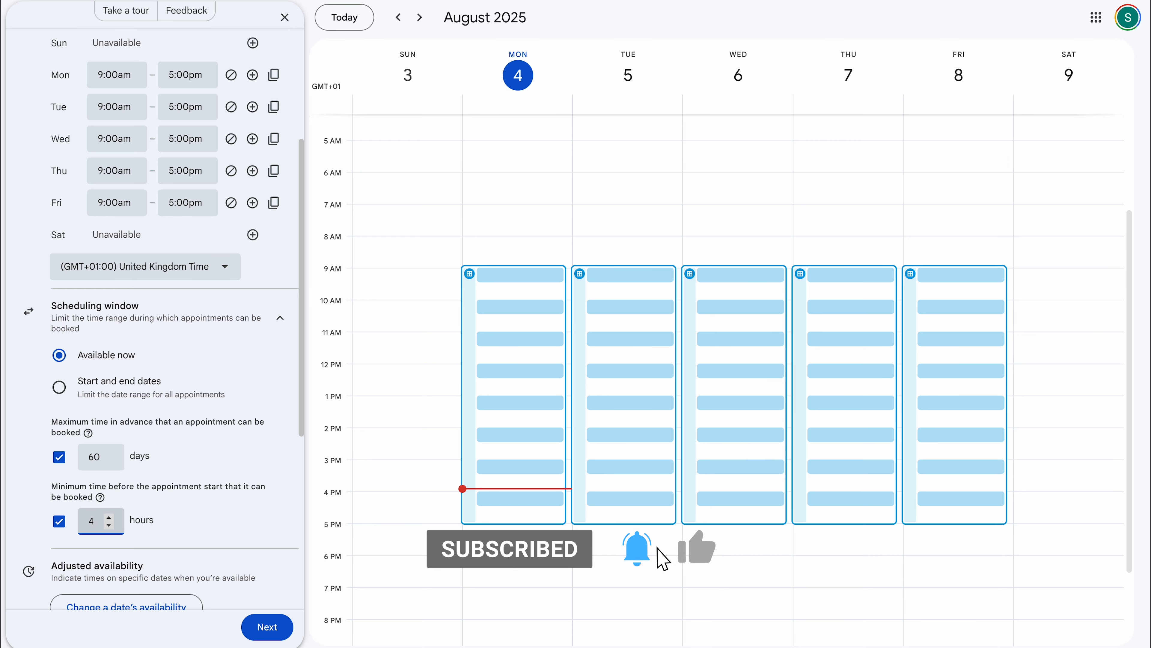
pyautogui.write('2')
pyautogui.click(205, 513)
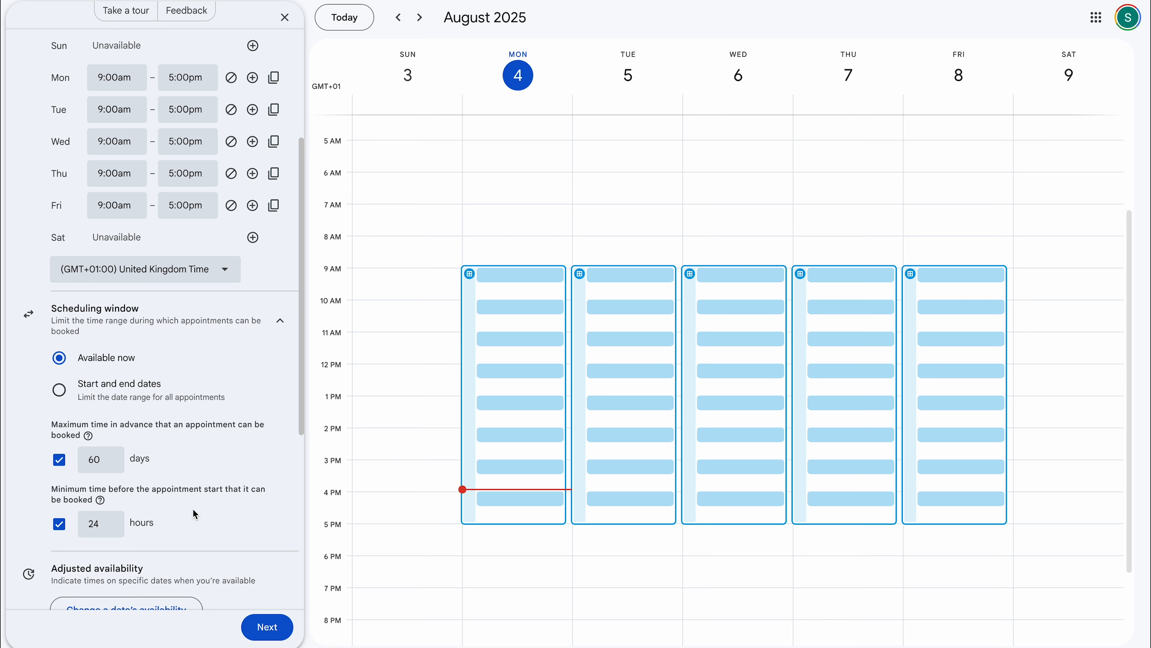
# Set Monday's general availability to 10:00am–4:00pm
pyautogui.scroll(5, 193, 508)
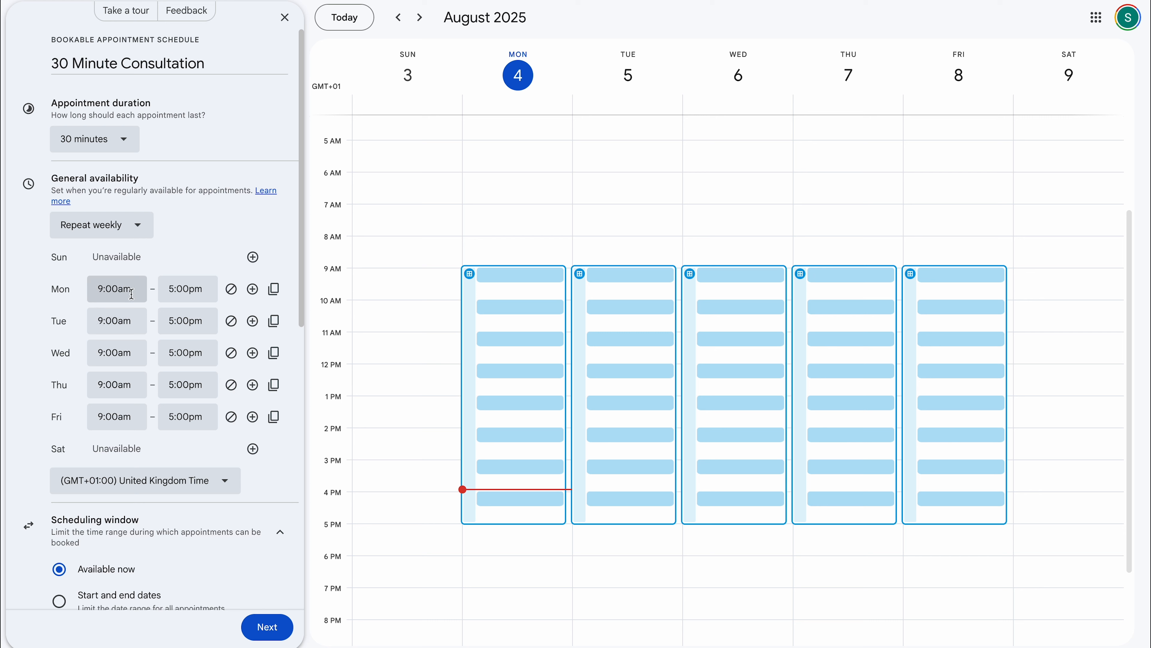
pyautogui.click(111, 291)
pyautogui.scroll(1, 127, 388)
pyautogui.scroll(-1, 127, 404)
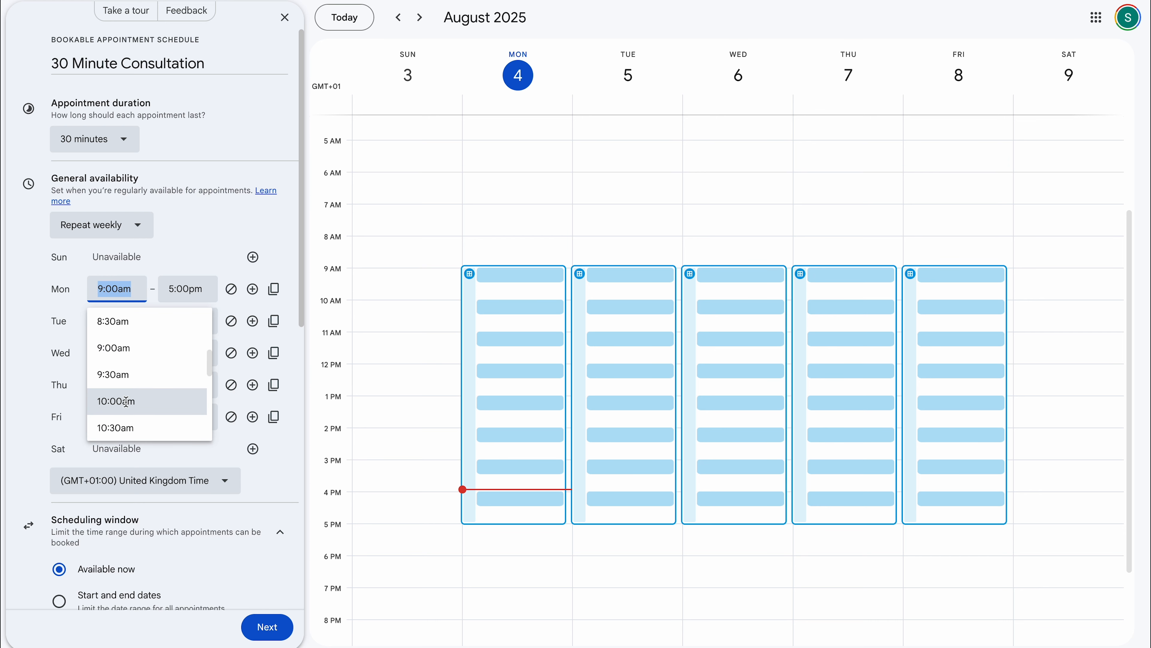
pyautogui.click(126, 402)
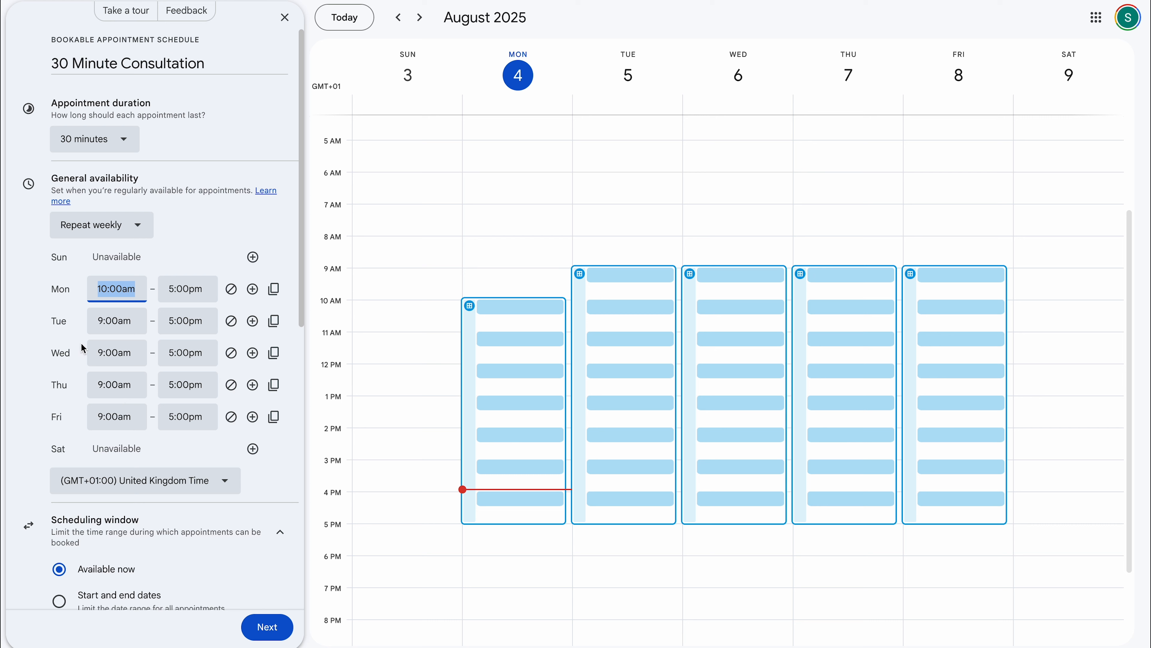
pyautogui.click(191, 288)
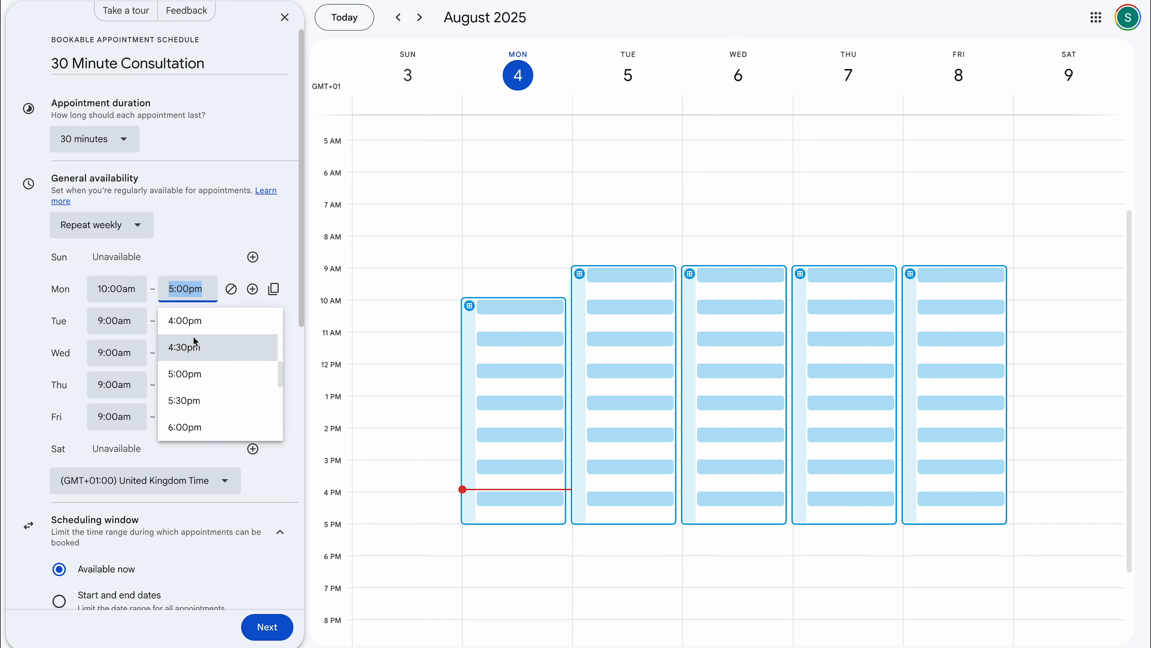
pyautogui.click(192, 327)
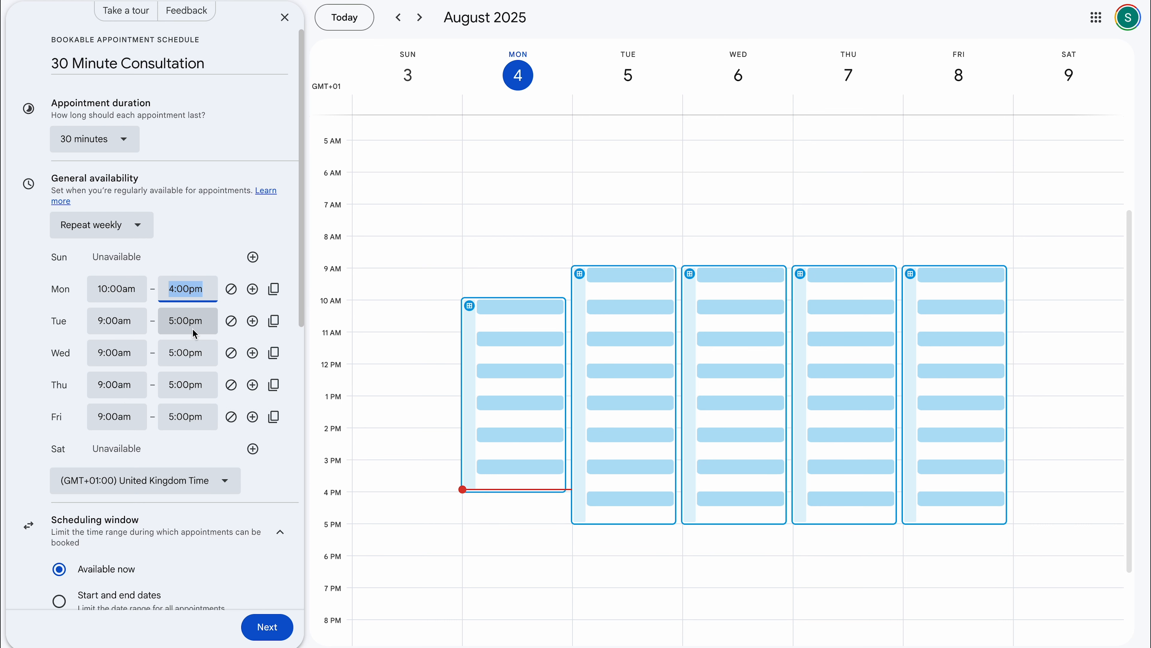
# Set Tuesday's general availability to 10:00am–4:00pm
pyautogui.click(121, 324)
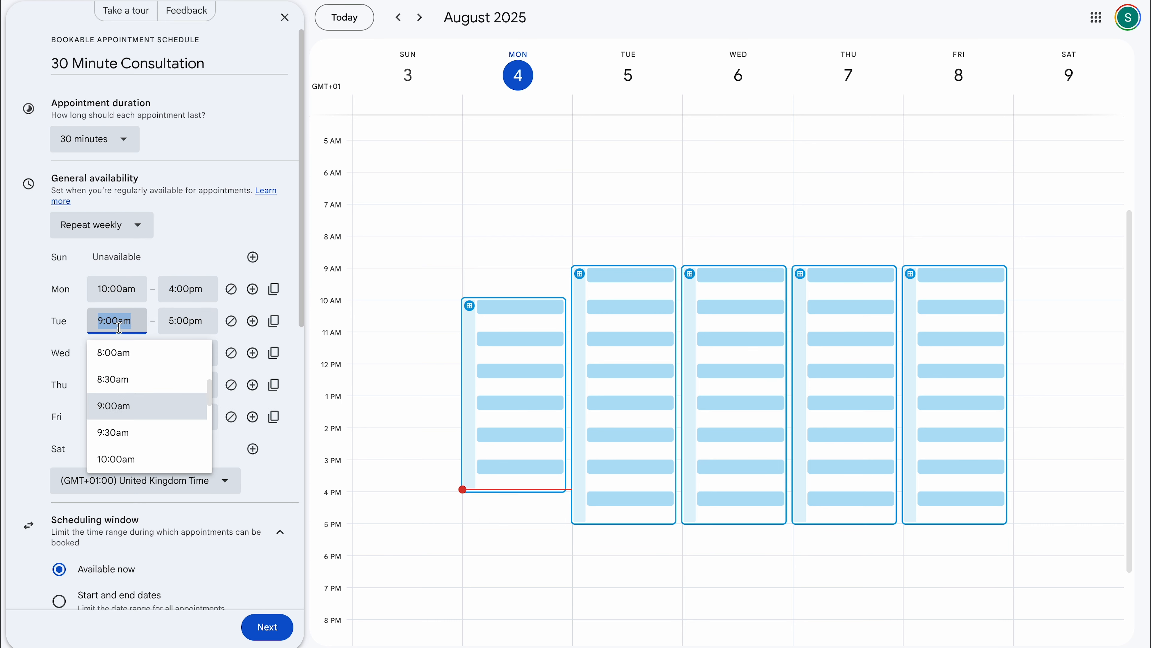
pyautogui.click(120, 458)
pyautogui.click(187, 323)
pyautogui.click(185, 352)
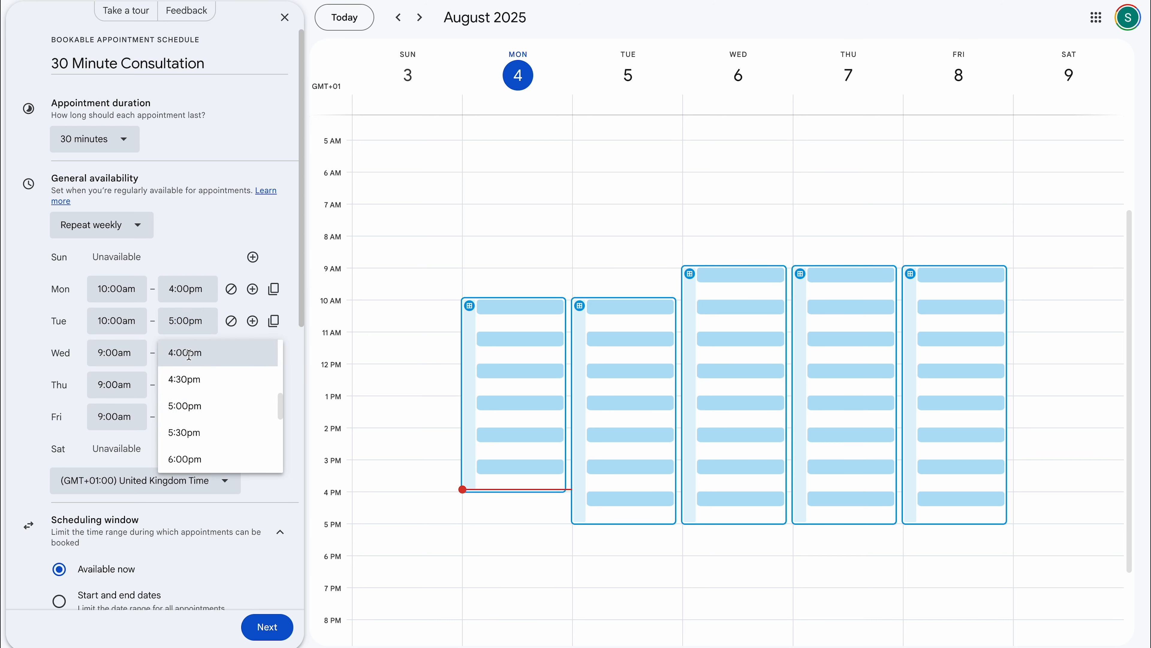
# Try to set the start of Wednesday's general availability to 10:00am
pyautogui.click(115, 358)
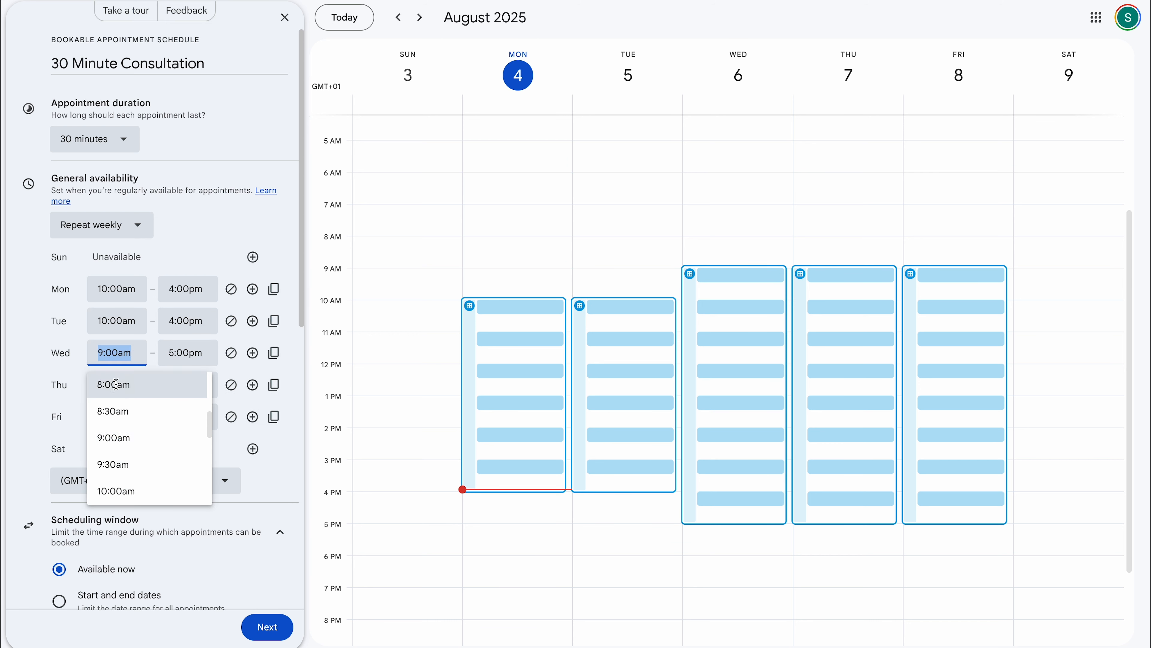
pyautogui.click(129, 486)
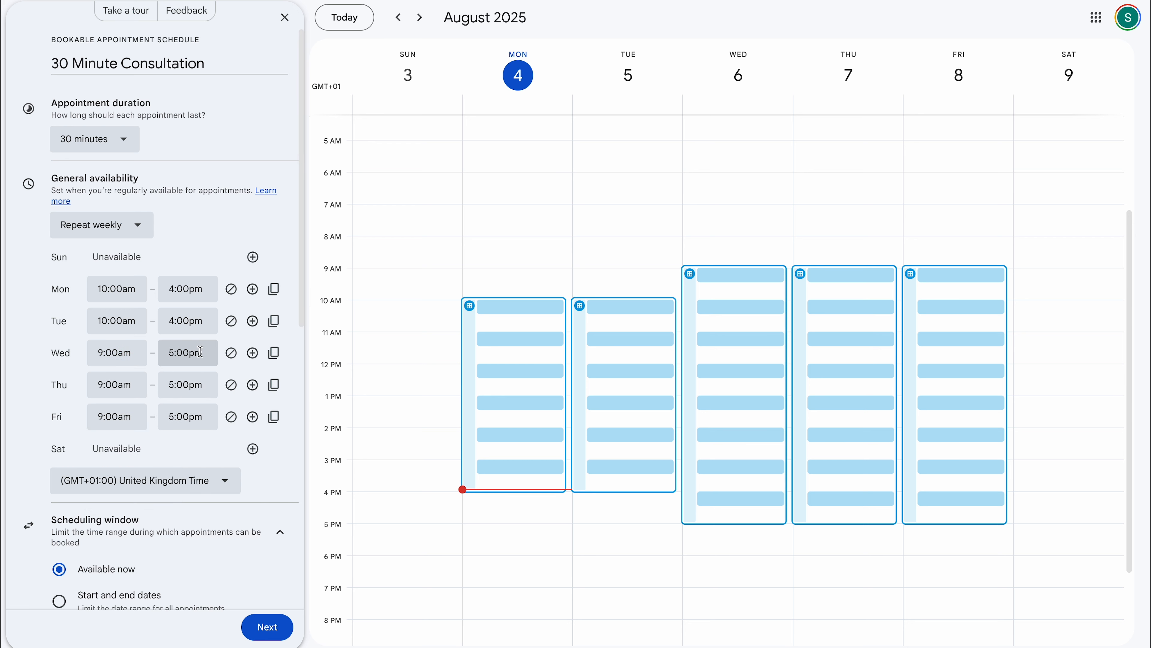
pyautogui.click(125, 358)
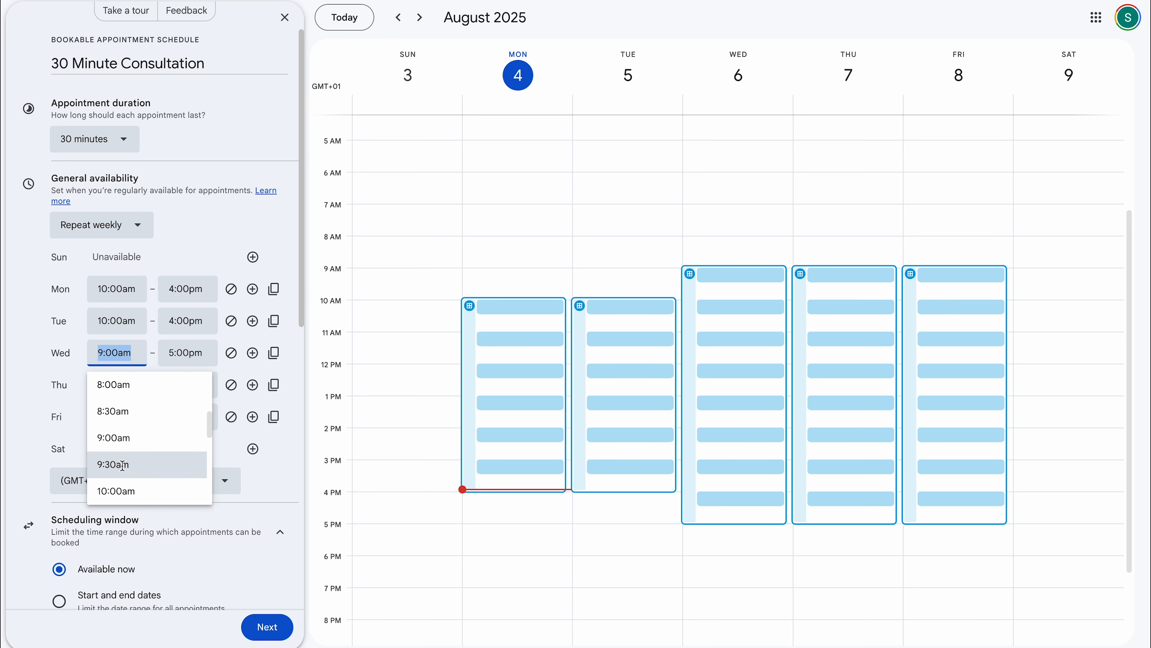
pyautogui.click(116, 492)
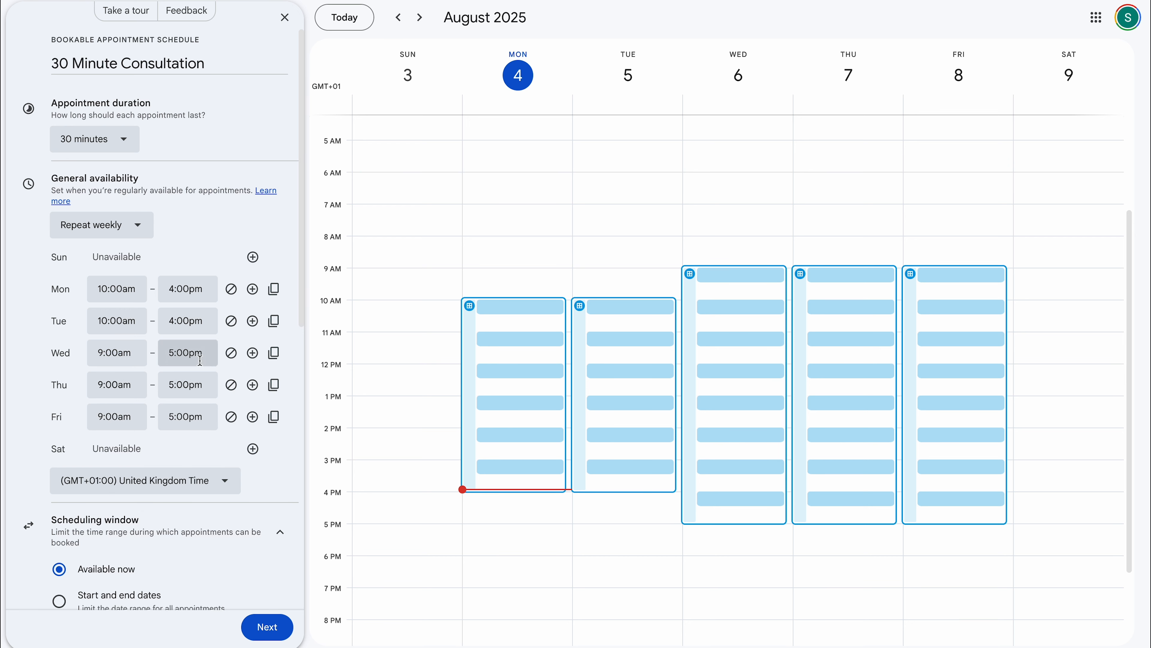
pyautogui.click(104, 352)
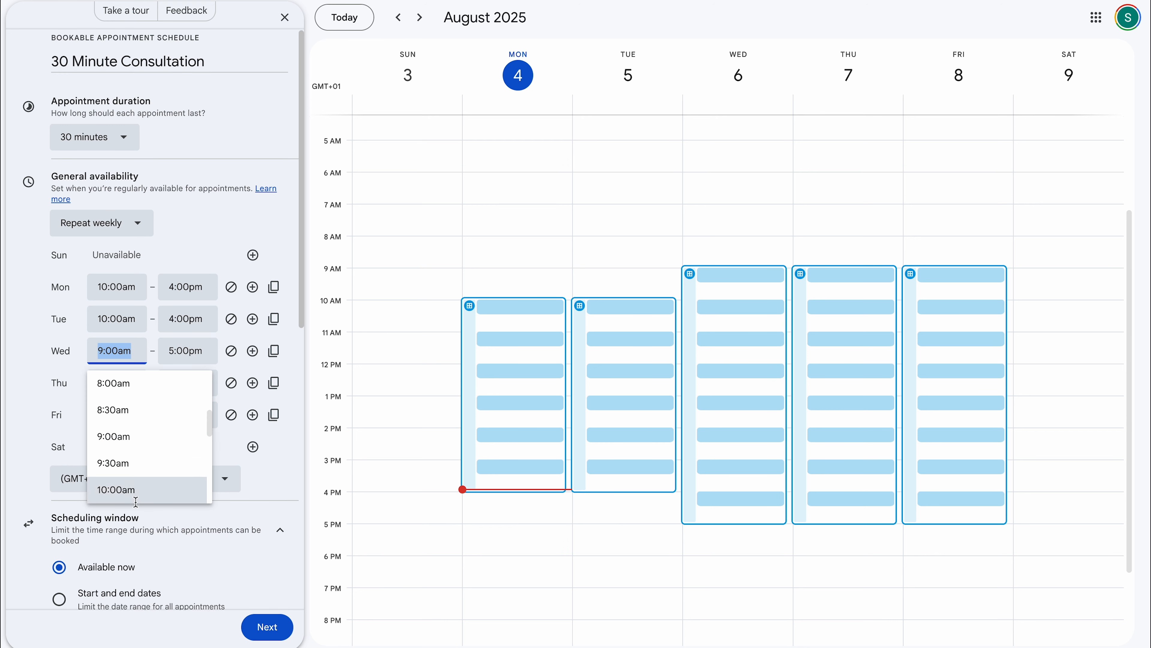
pyautogui.click(112, 487)
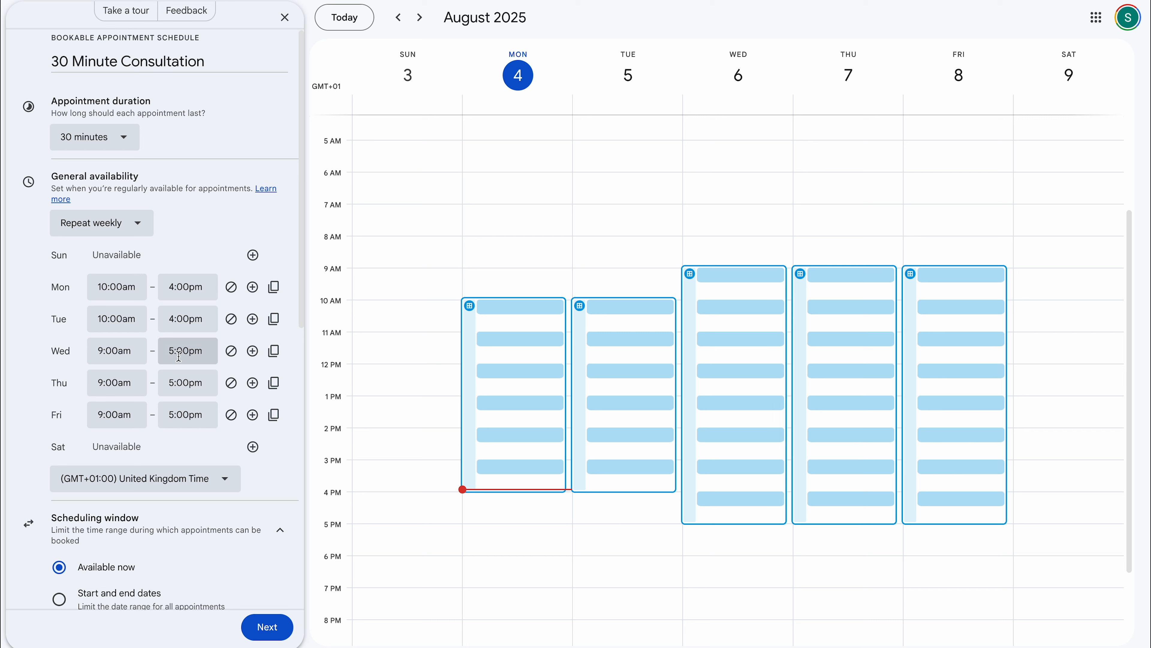
pyautogui.click(113, 359)
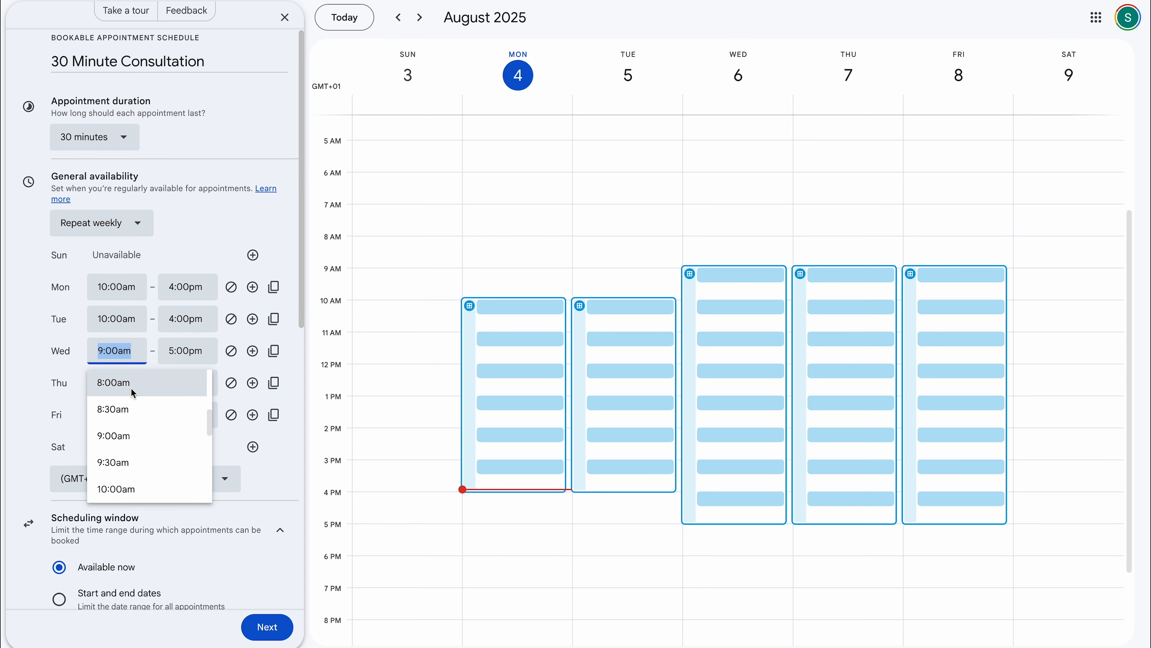
pyautogui.click(122, 490)
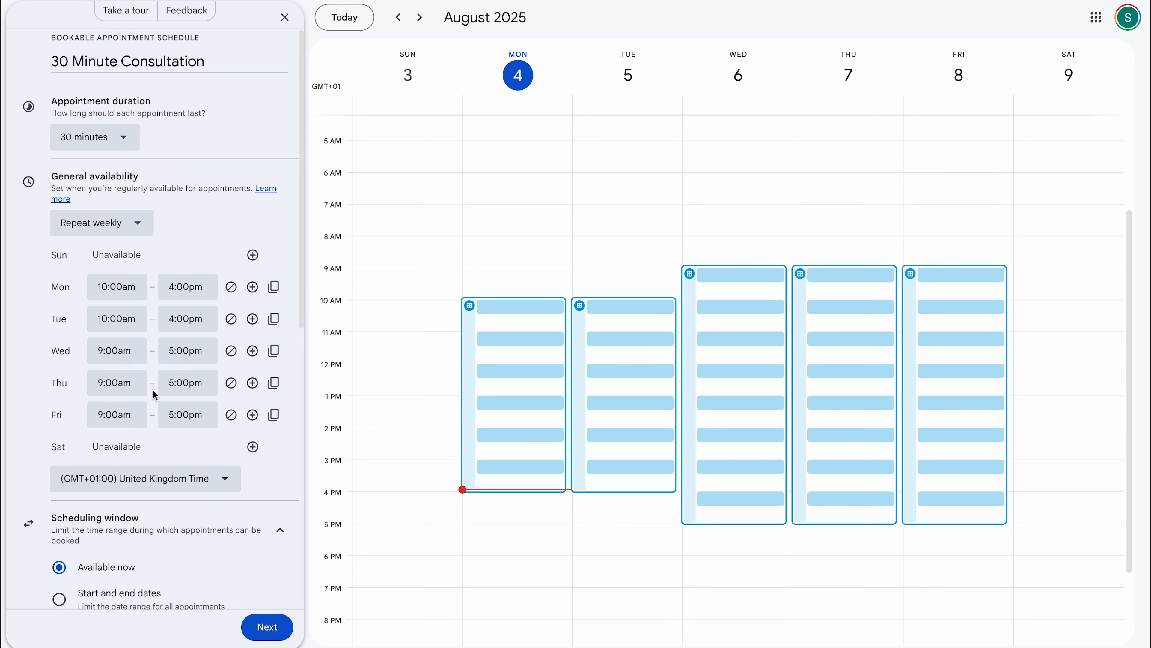
# Set Wednesday's general availability to end at 4:00pm and start at 10:00am
pyautogui.scroll(-1, 155, 397)
pyautogui.click(176, 296)
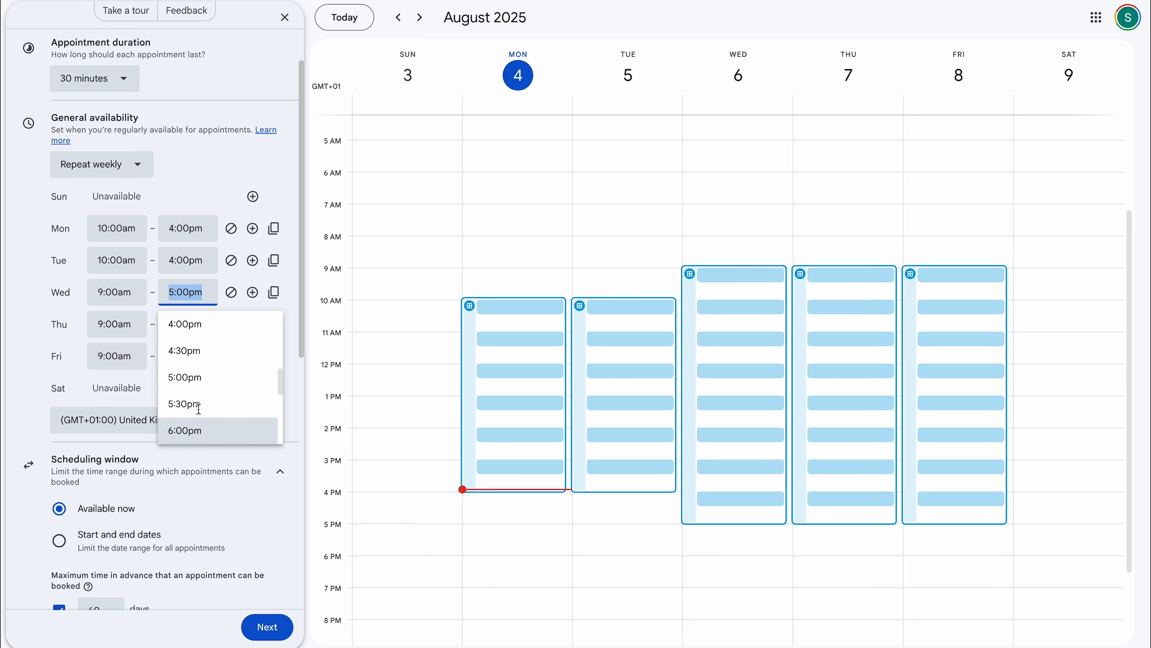
pyautogui.click(165, 324)
pyautogui.click(134, 294)
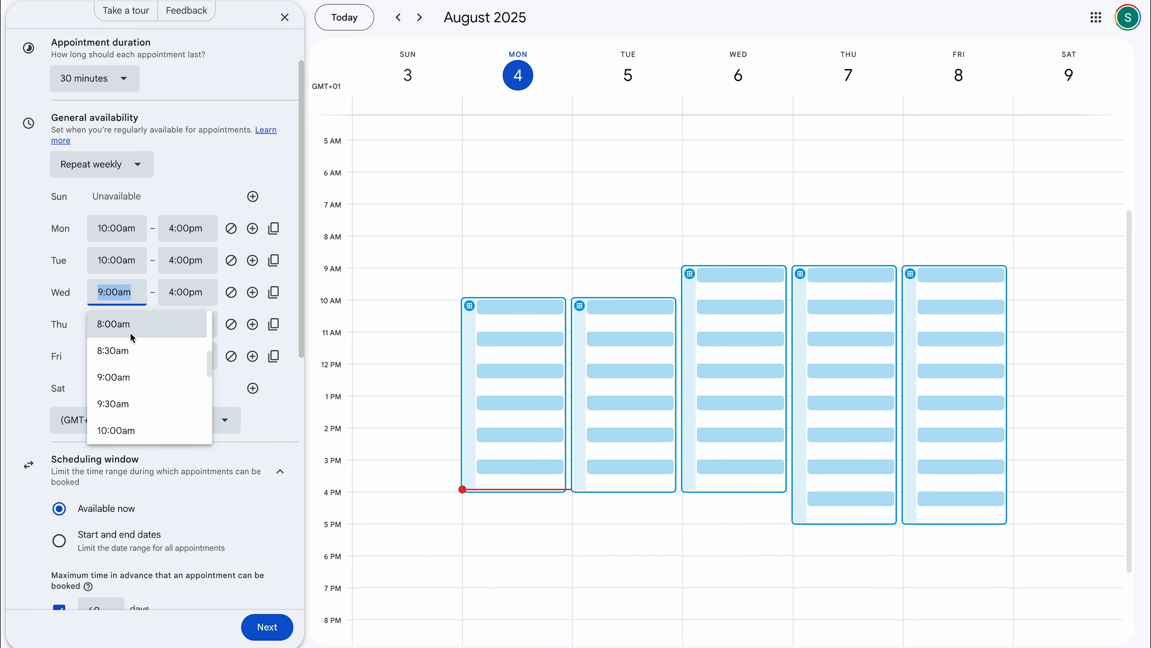
pyautogui.click(122, 344)
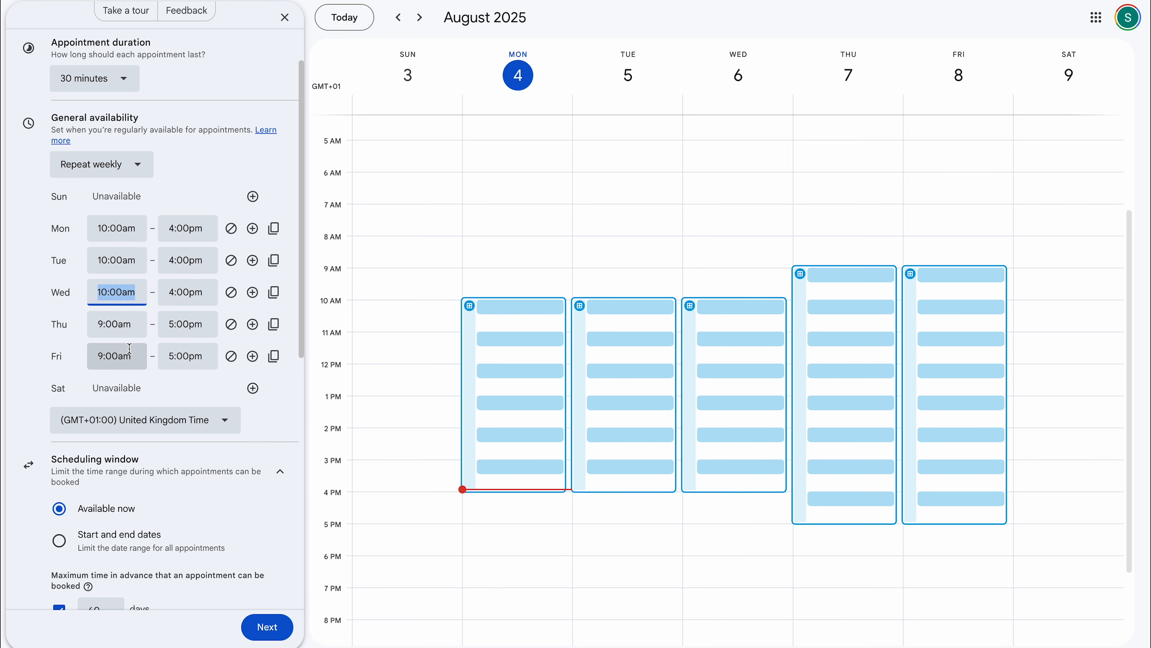
# Set Thursday's general availability to 10:00am–4:00pm
pyautogui.click(125, 333)
pyautogui.scroll(-1, 140, 408)
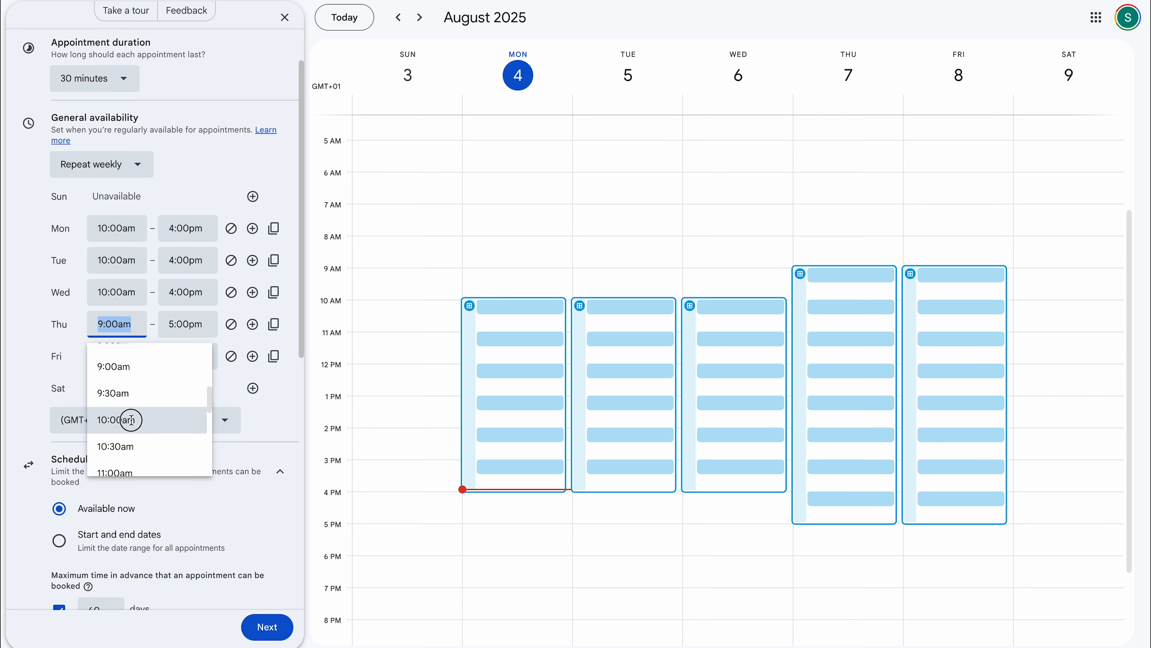
pyautogui.click(138, 419)
pyautogui.click(178, 318)
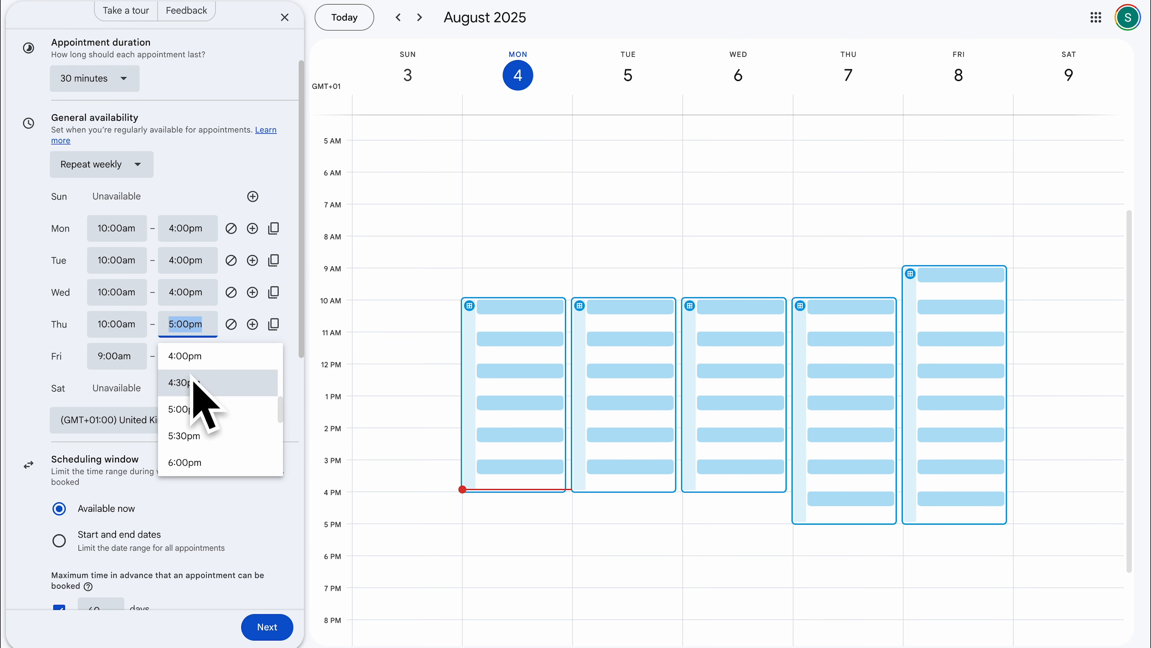
pyautogui.click(193, 356)
# Set Friday's general availability to end at 4:00pm and start at 10:00am
pyautogui.click(192, 359)
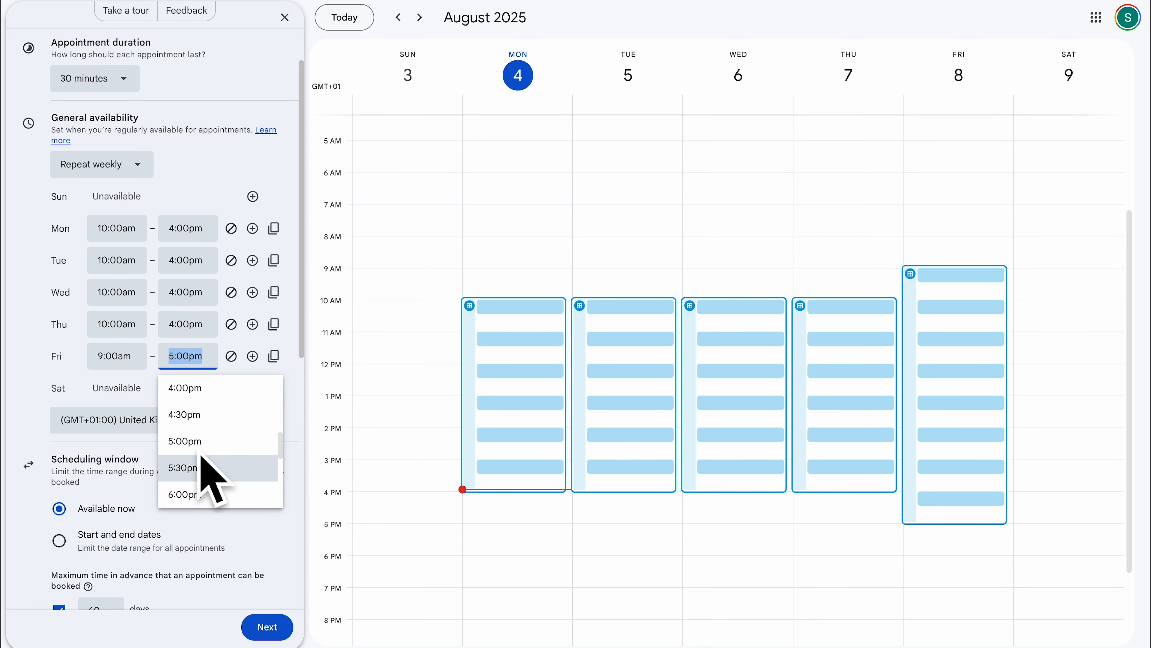
pyautogui.click(200, 390)
pyautogui.click(132, 360)
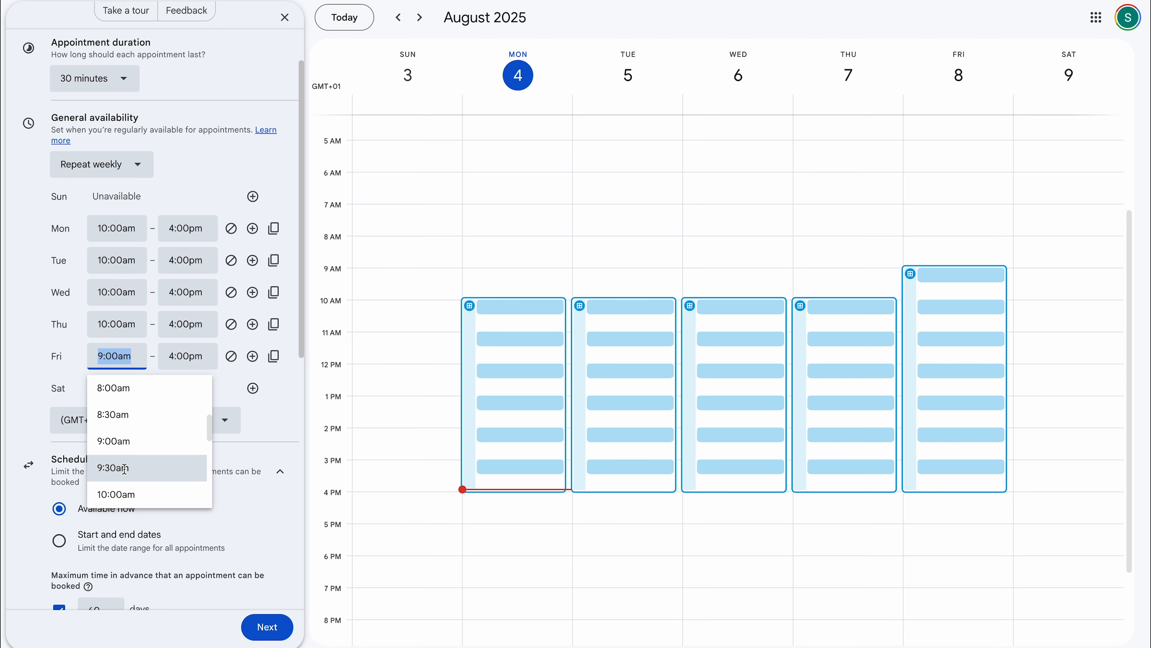
pyautogui.scroll(-1, 158, 465)
pyautogui.click(151, 462)
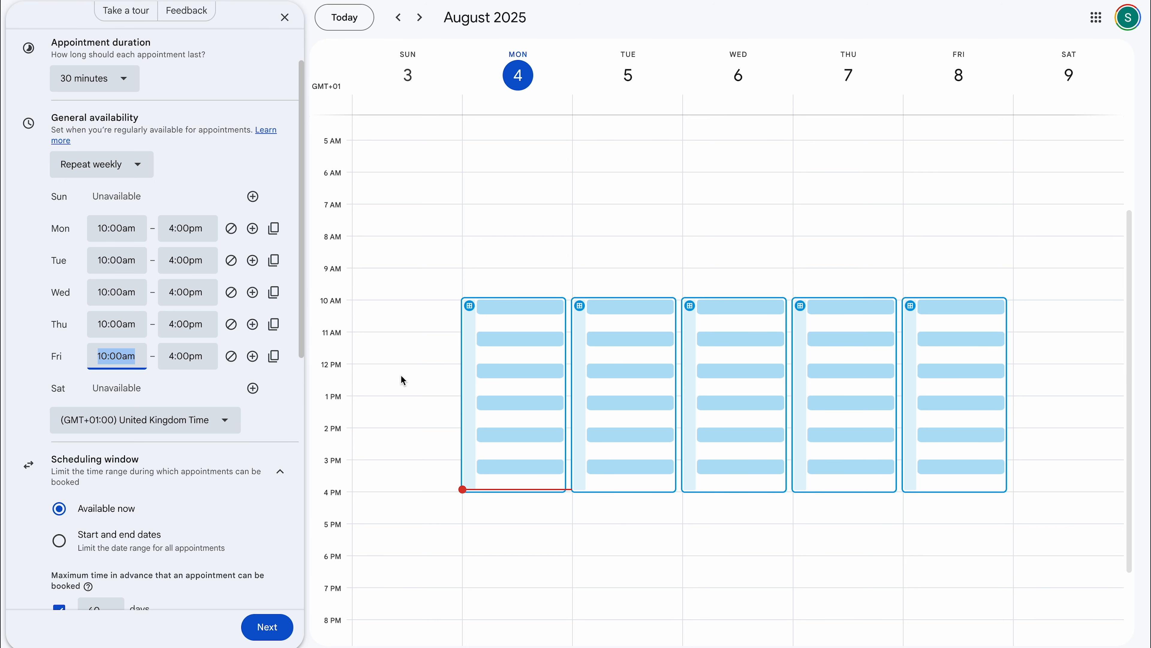
# Review the availability, scheduling window and booked appointment settings, and continue to the booking page details
pyautogui.scroll(2, 214, 345)
pyautogui.scroll(-10, 194, 372)
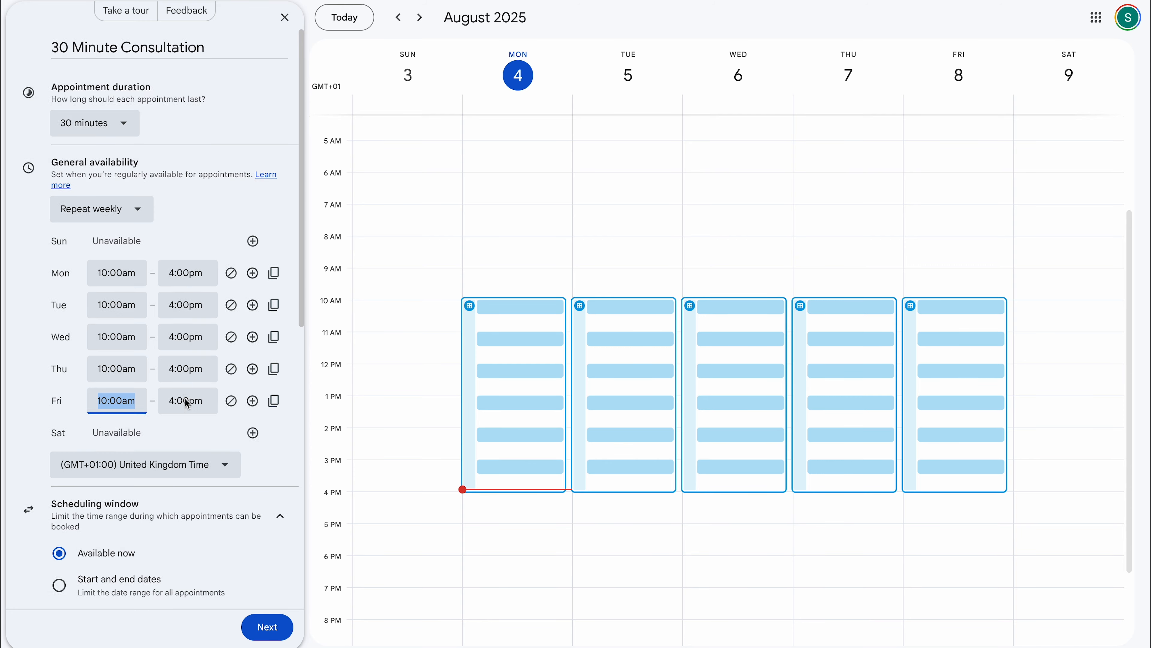
pyautogui.scroll(10, 175, 589)
pyautogui.scroll(-10, 175, 567)
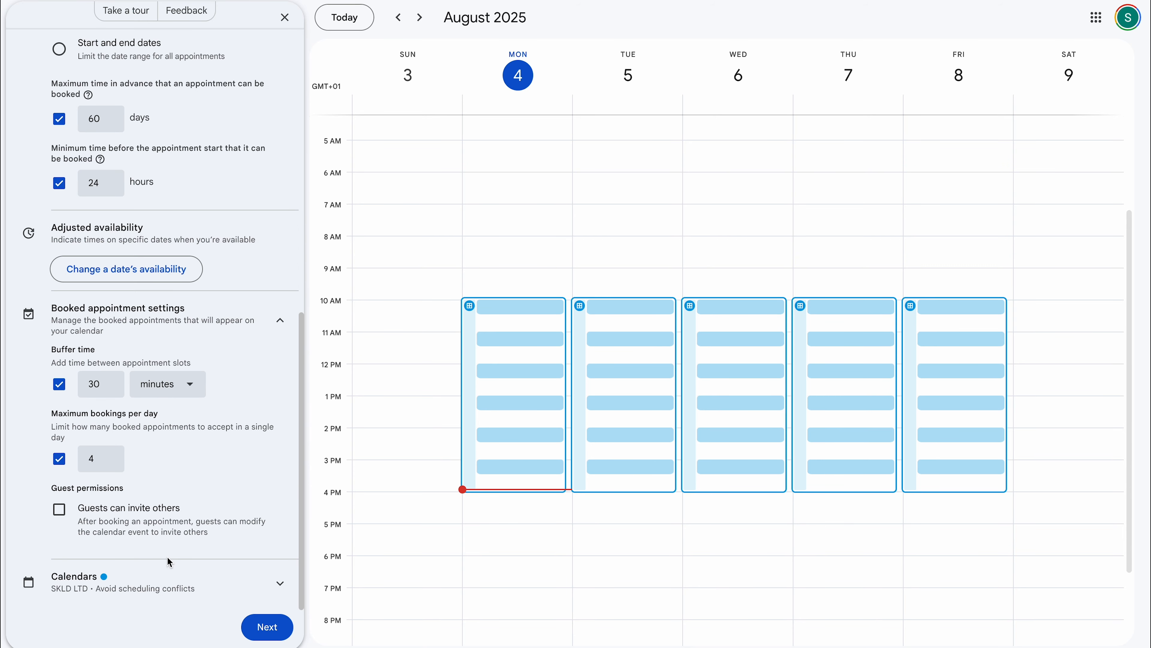
pyautogui.click(265, 626)
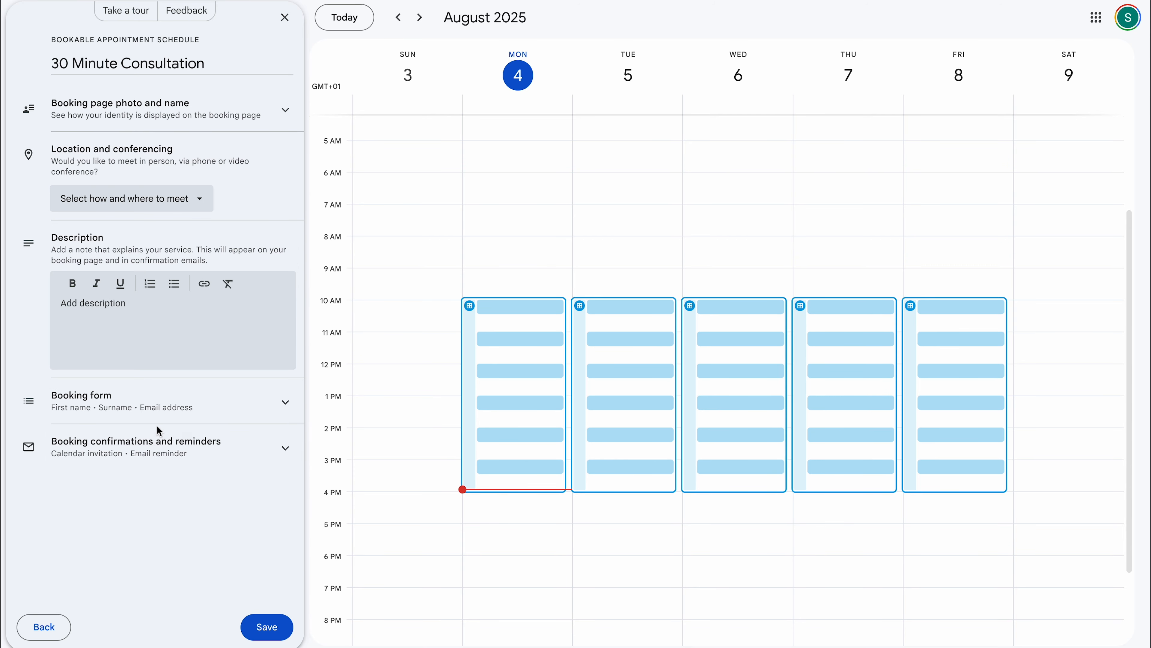
# Expand the booking page photo and name section, and set the meeting location to Google Meet video conferencing
pyautogui.click(229, 109)
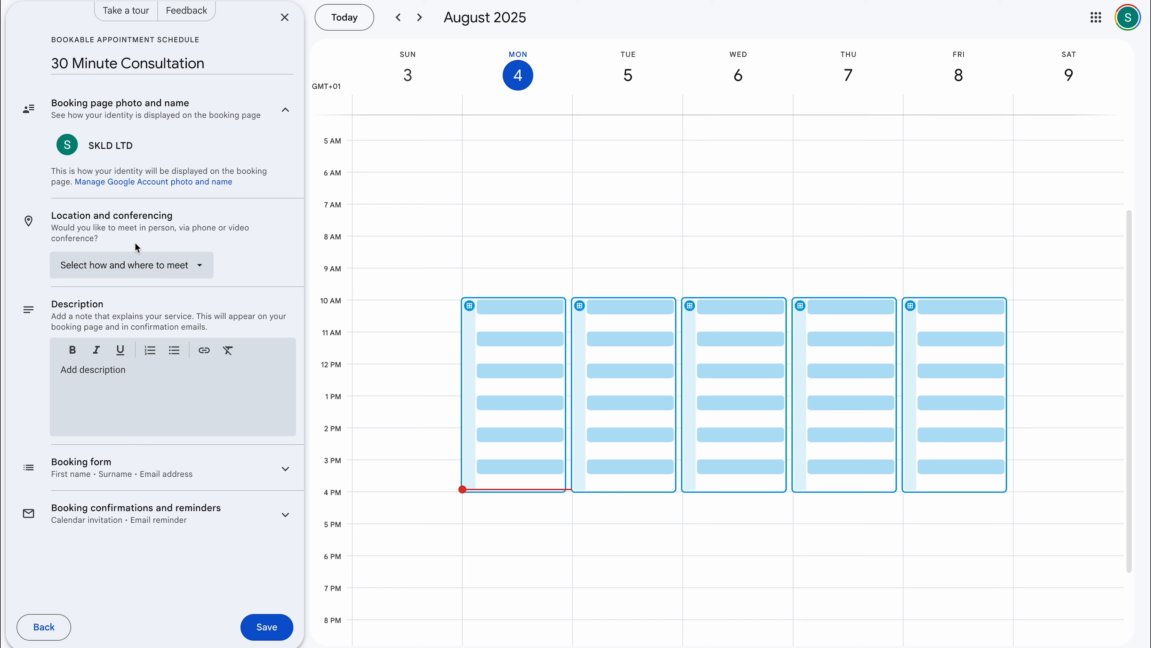
pyautogui.click(168, 265)
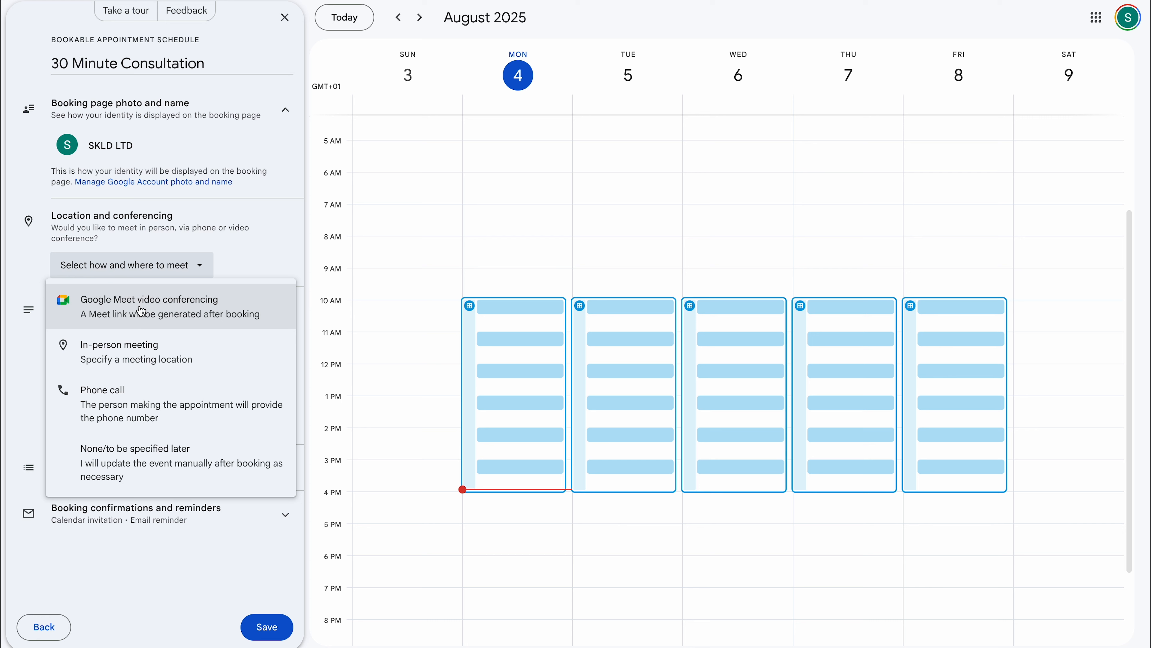
pyautogui.click(139, 312)
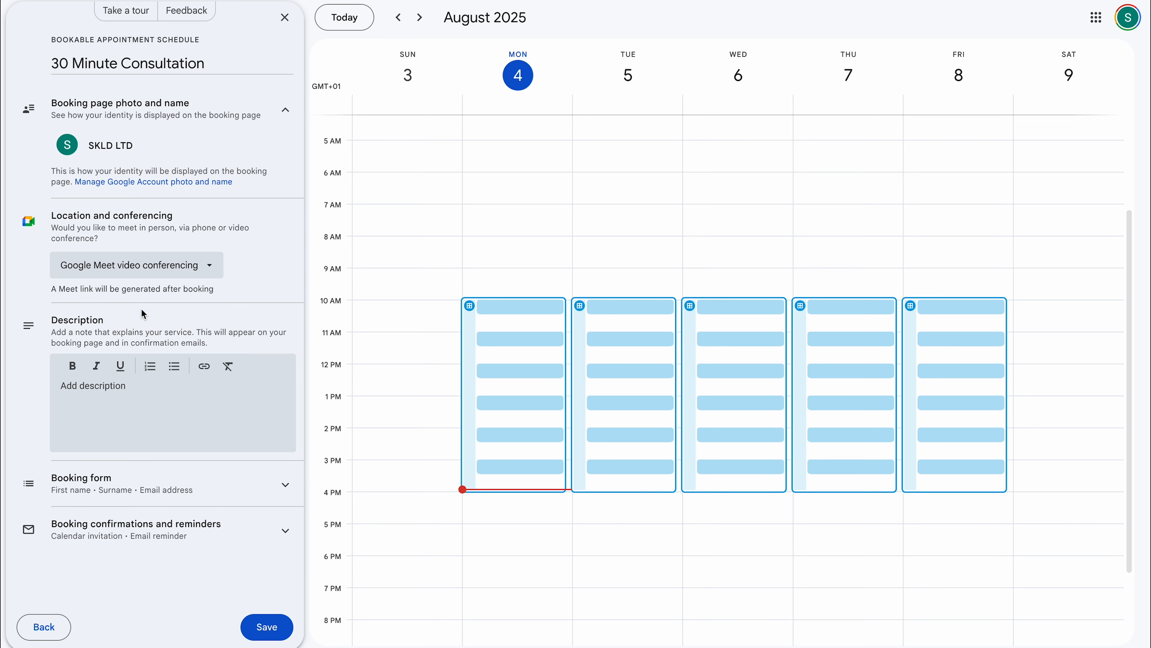
# Expand the booking form section and add a required custom item named "Phone Number"
pyautogui.click(96, 408)
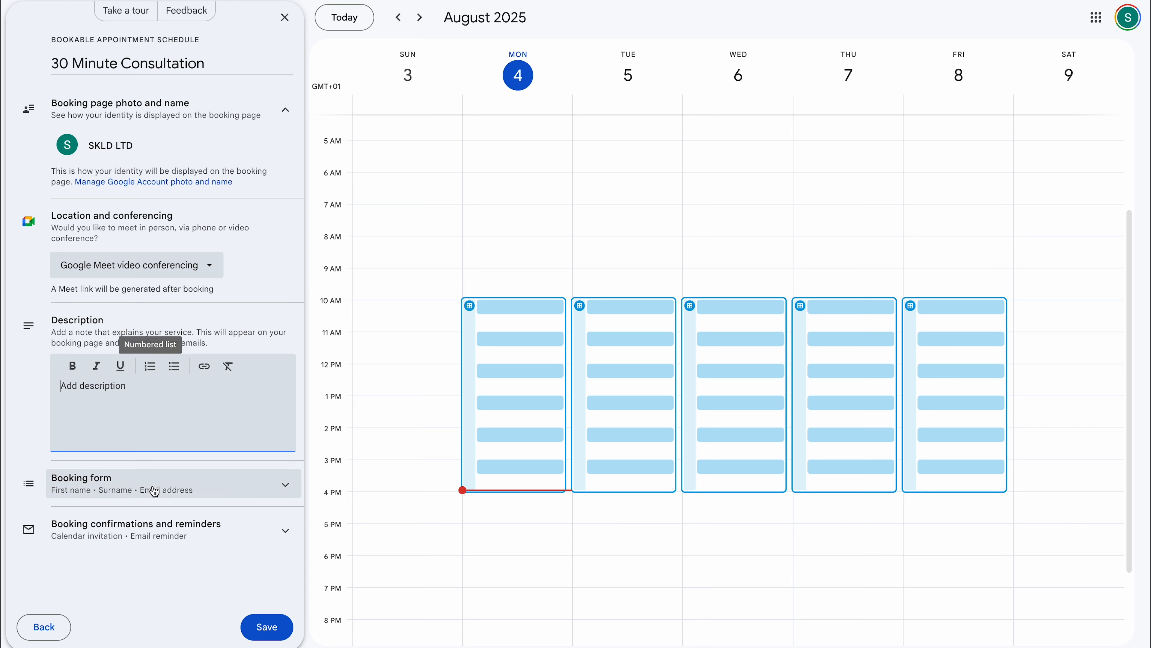
pyautogui.click(212, 493)
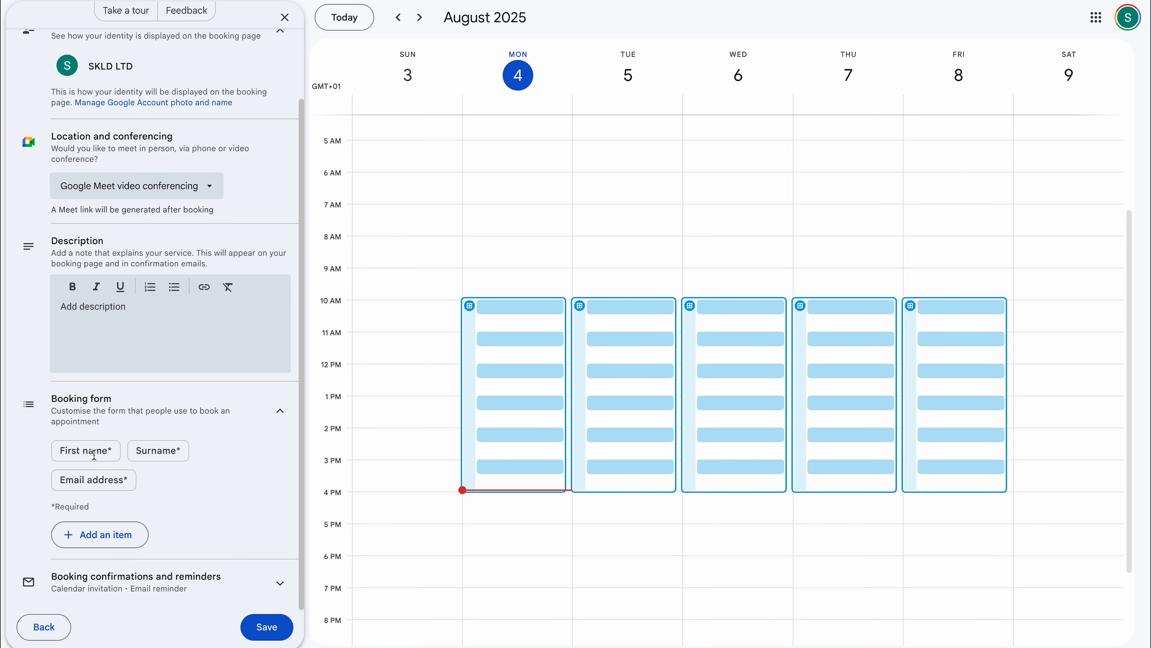
pyautogui.click(98, 535)
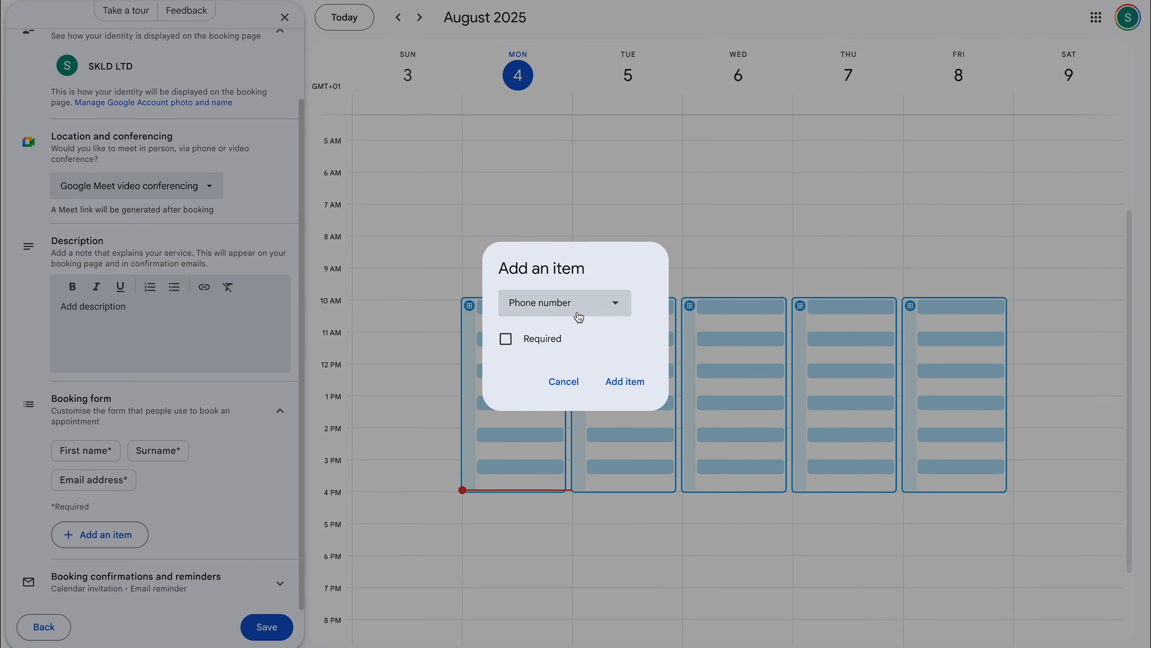
pyautogui.click(575, 311)
pyautogui.click(559, 360)
pyautogui.click(514, 312)
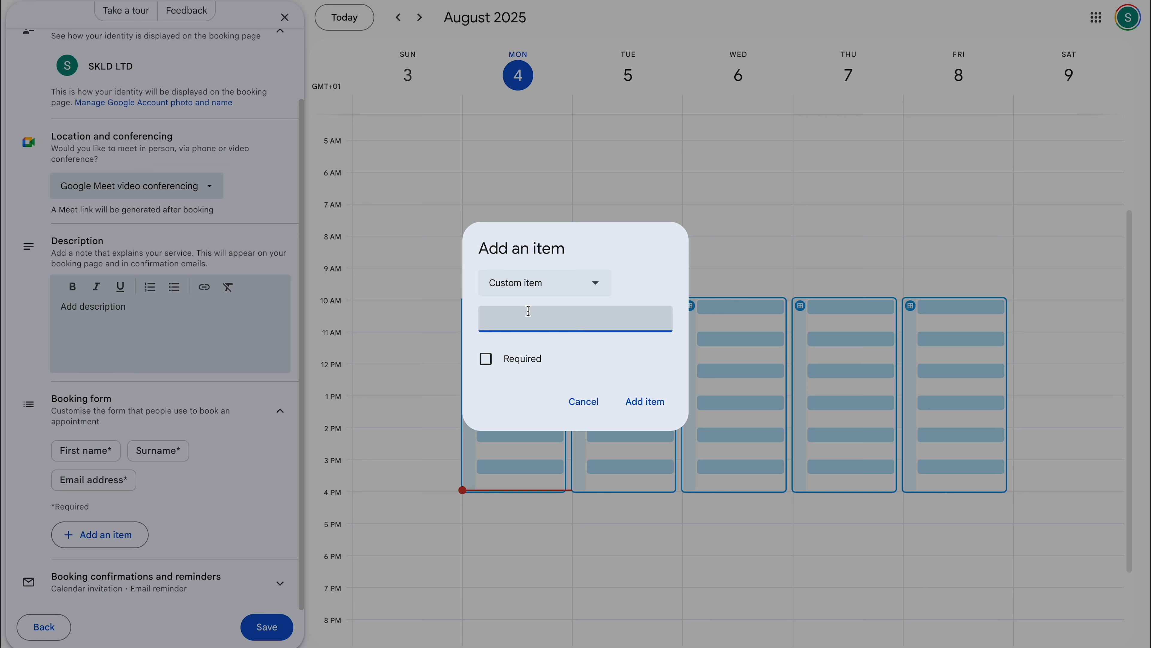
pyautogui.write('Phone Number')
pyautogui.click(485, 359)
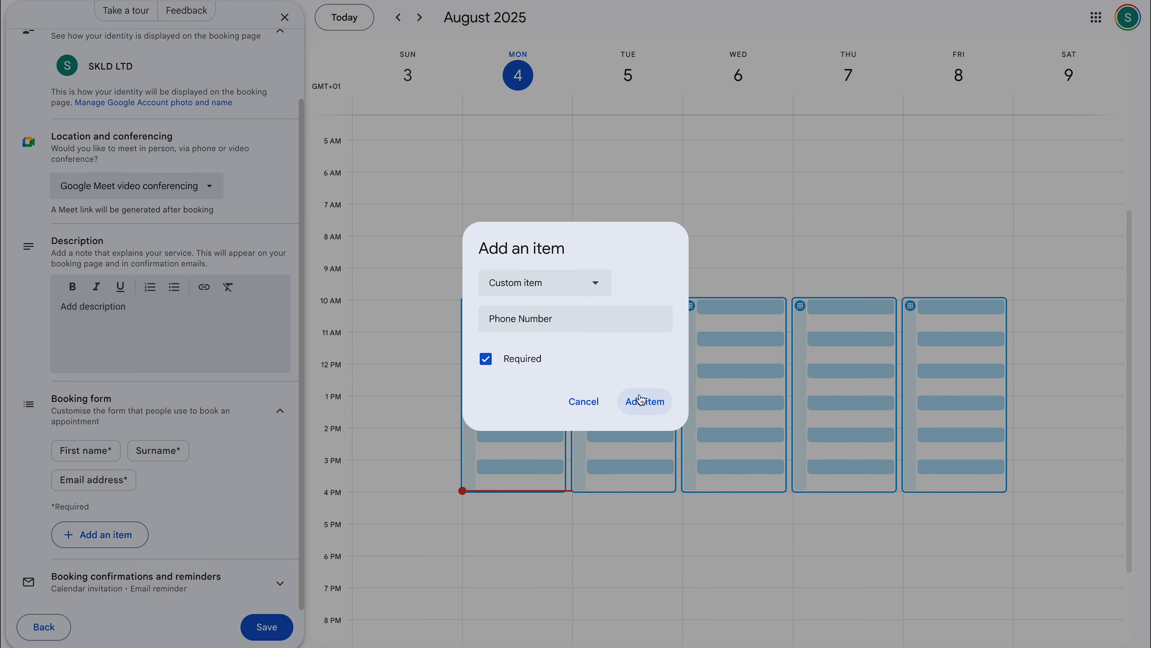
pyautogui.click(632, 400)
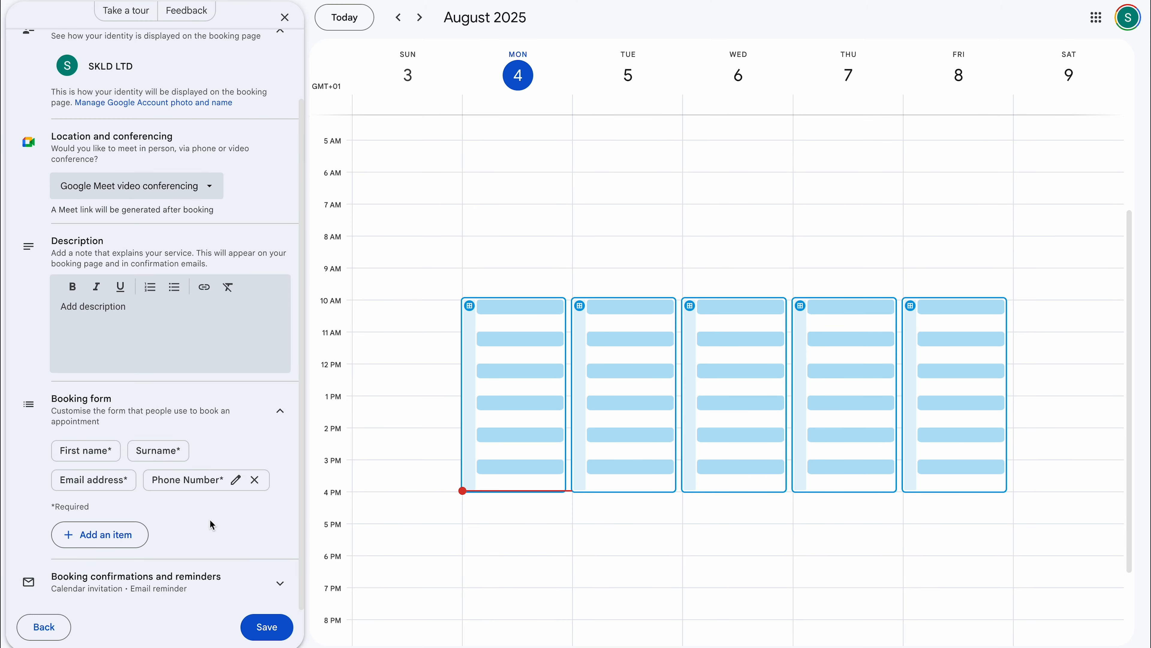
# Add a required custom item named "Address" to the booking form
pyautogui.scroll(1, 213, 527)
pyautogui.click(116, 539)
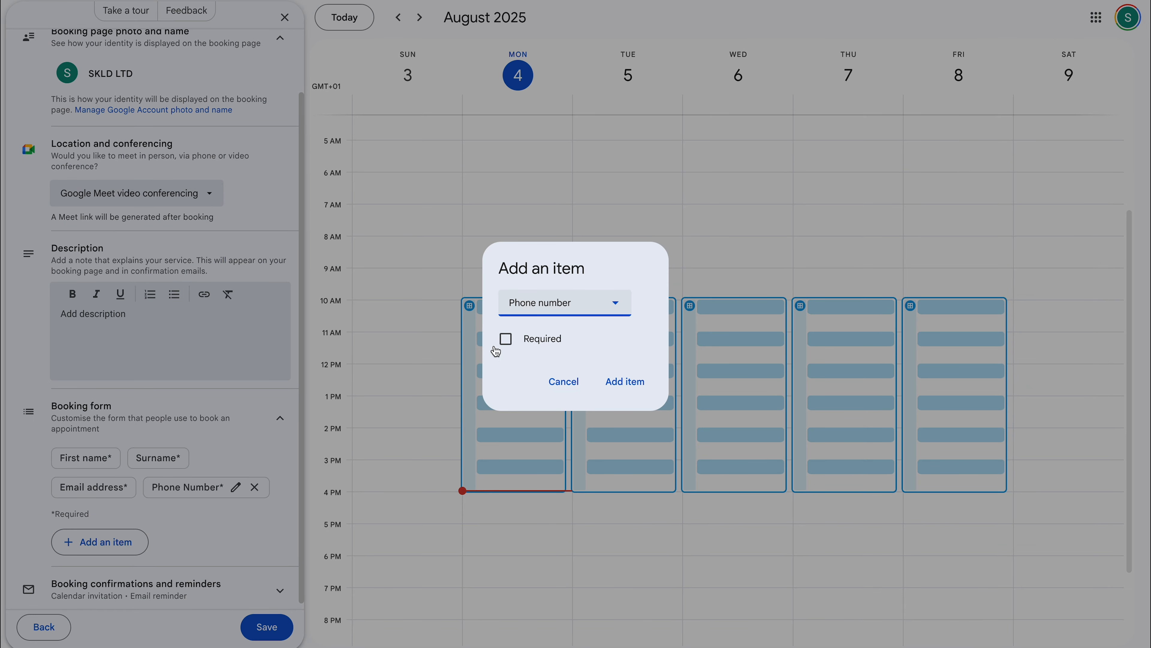
pyautogui.click(579, 301)
pyautogui.click(549, 361)
pyautogui.click(561, 330)
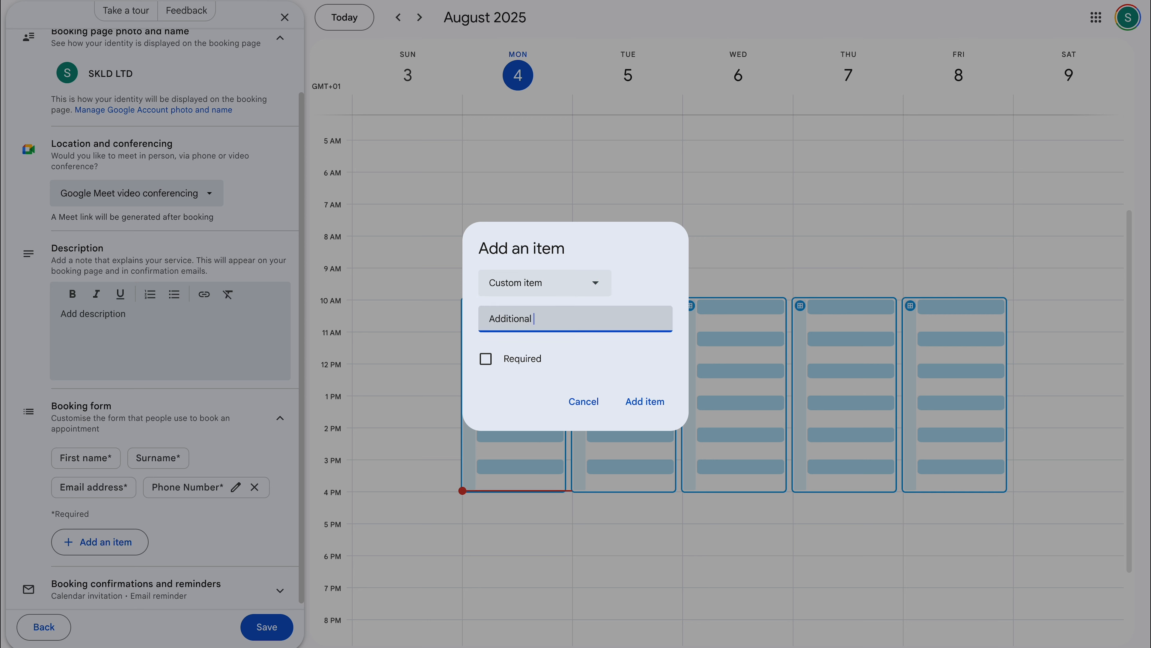
pyautogui.tripleClick(550, 330)
pyautogui.write('Address')
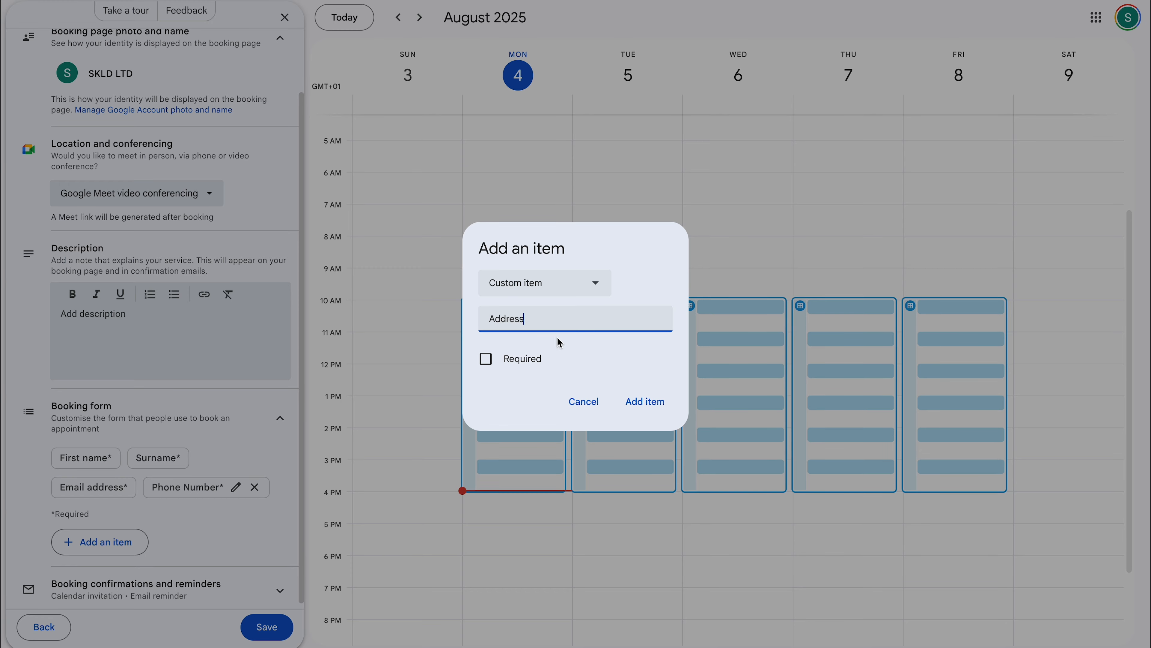
pyautogui.click(509, 357)
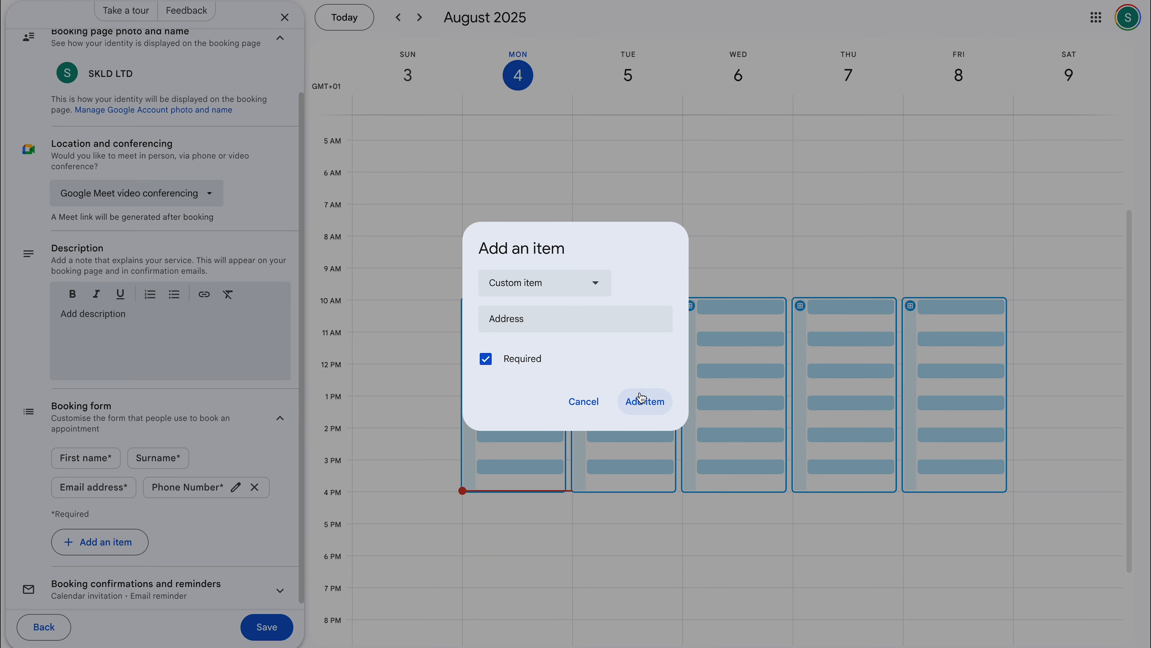
pyautogui.click(644, 401)
pyautogui.scroll(-1, 161, 510)
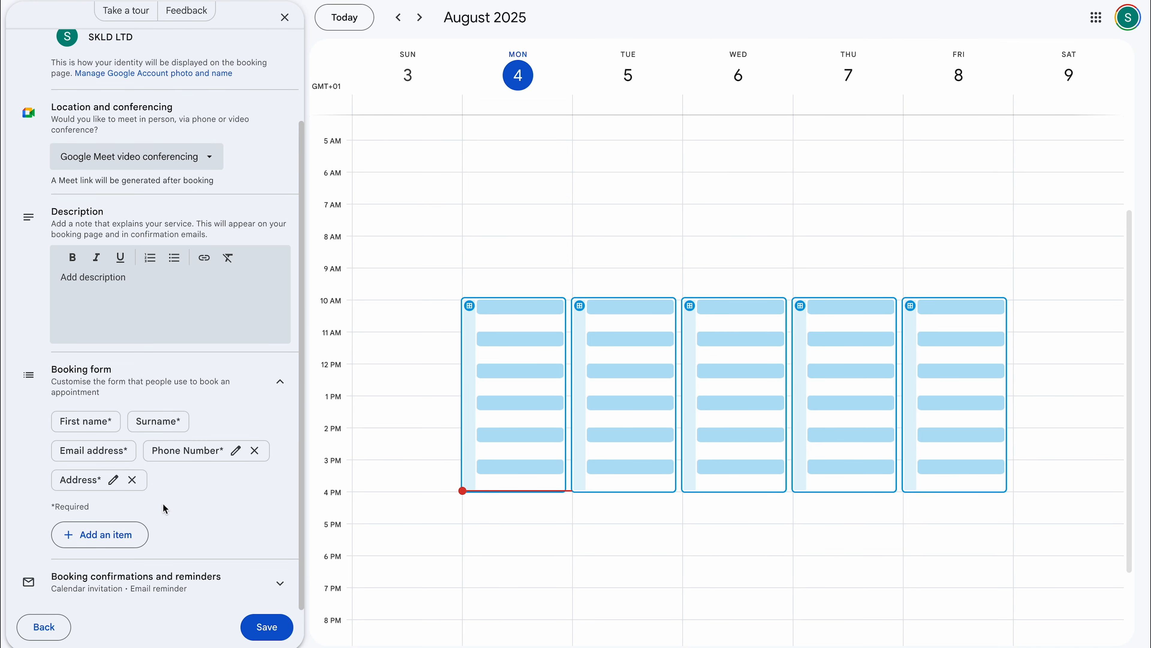
# Expand the booking confirmations and reminders, save the appointment schedule and open its booking page
pyautogui.click(229, 580)
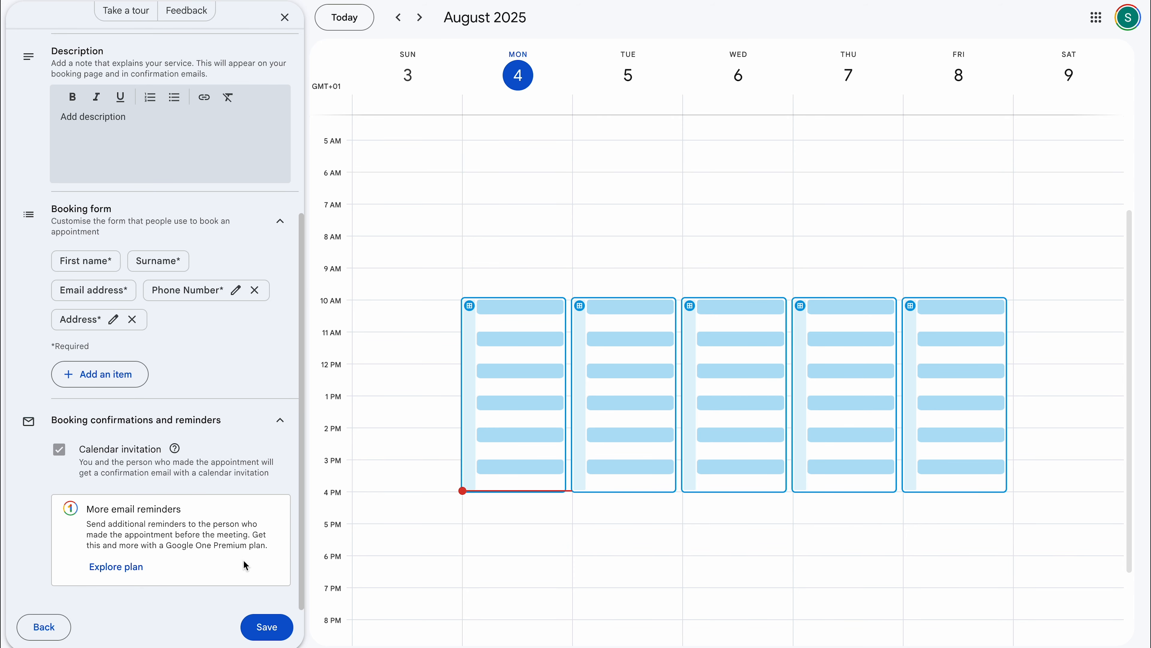
pyautogui.scroll(3, 146, 427)
pyautogui.scroll(-1, 146, 426)
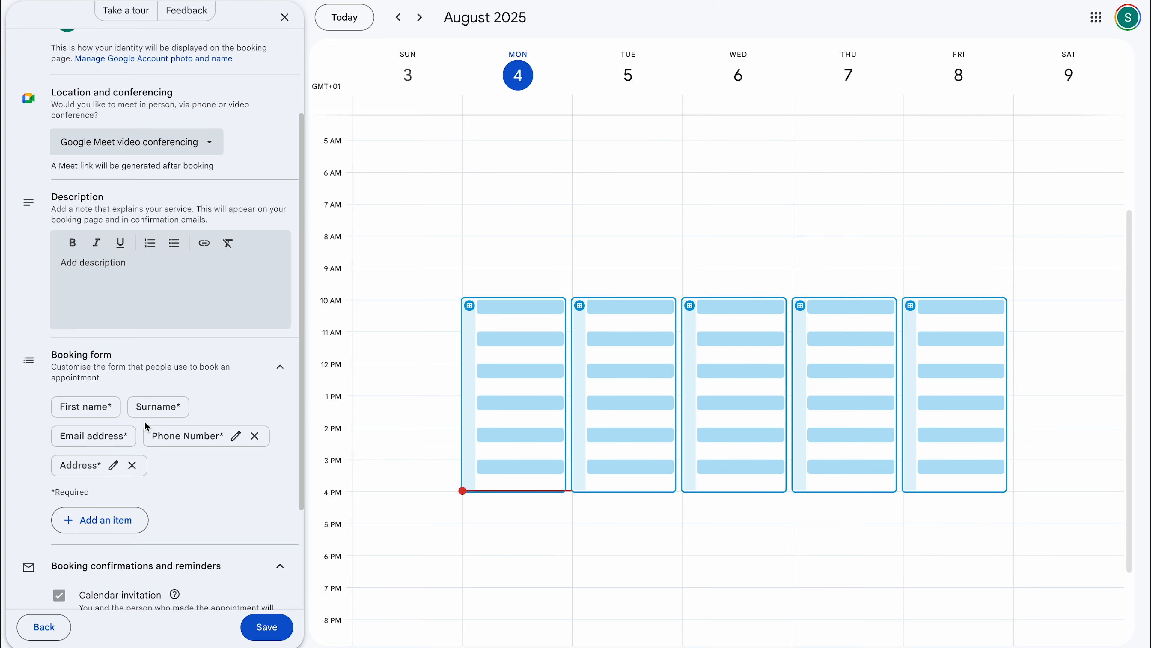
pyautogui.click(274, 623)
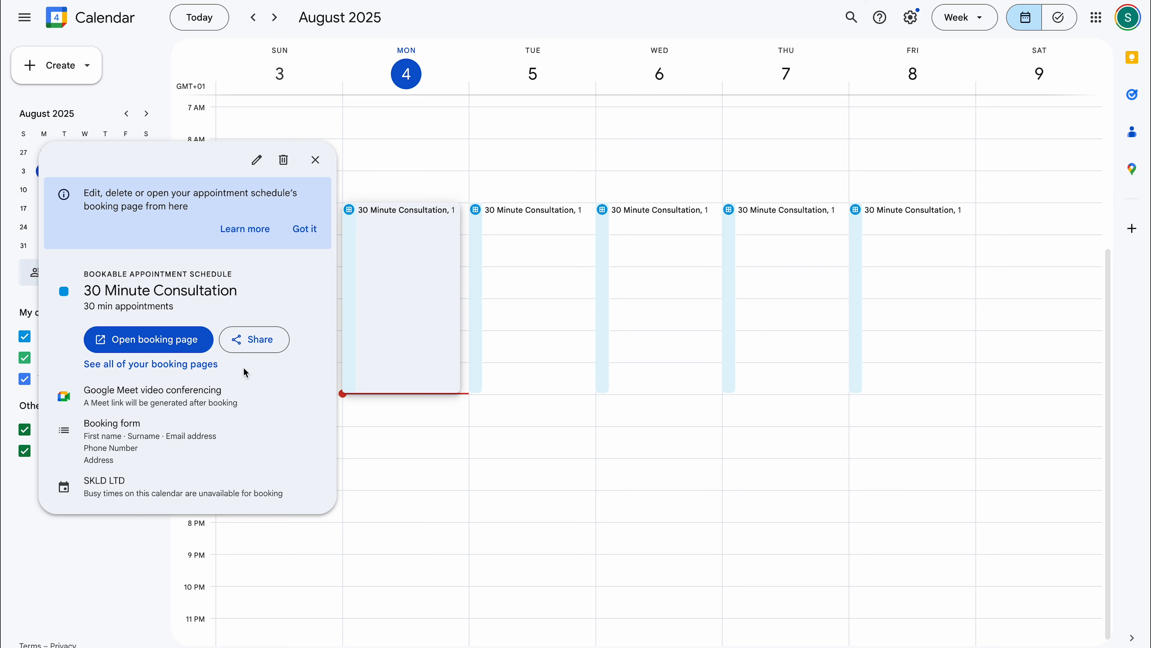
pyautogui.rightClick(138, 350)
pyautogui.click(155, 350)
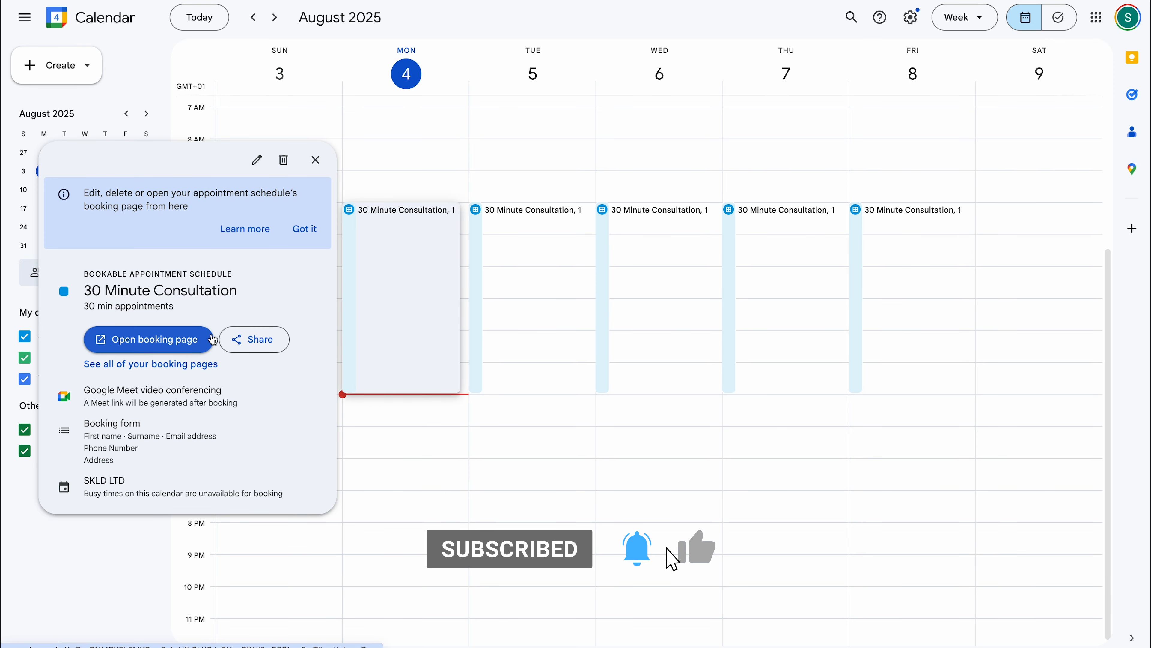
# Reopen the 30 Minute Consultation schedule for editing, examine its Calendars settings and colour choices, and save it without changes
pyautogui.click(255, 161)
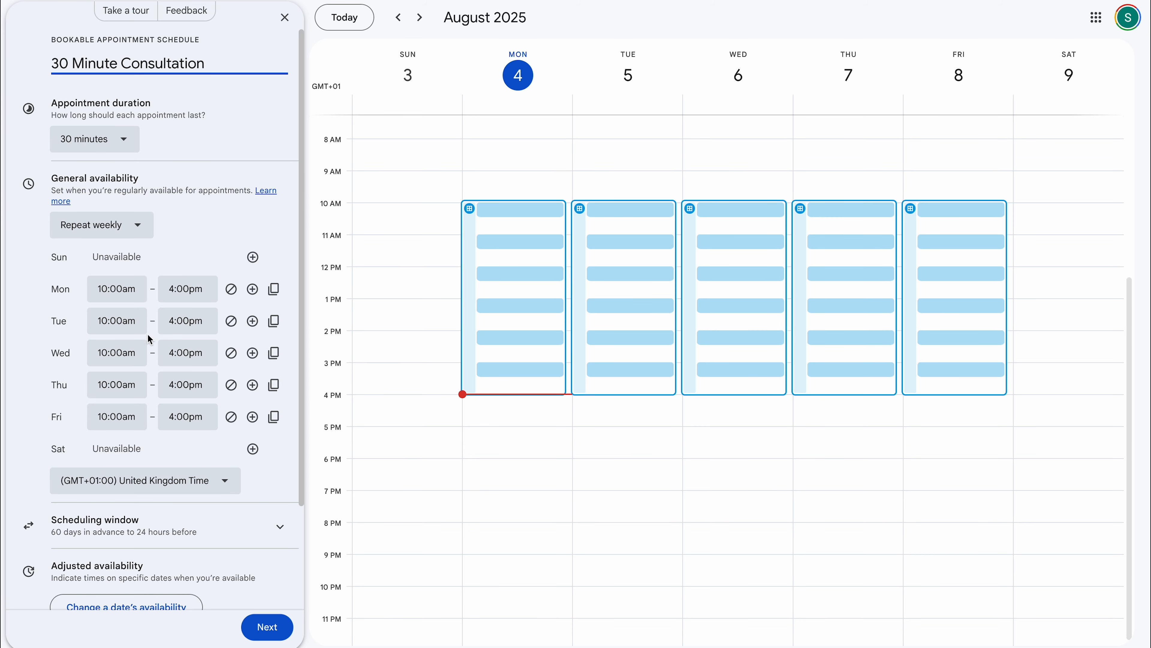
pyautogui.scroll(-3, 251, 169)
pyautogui.click(209, 581)
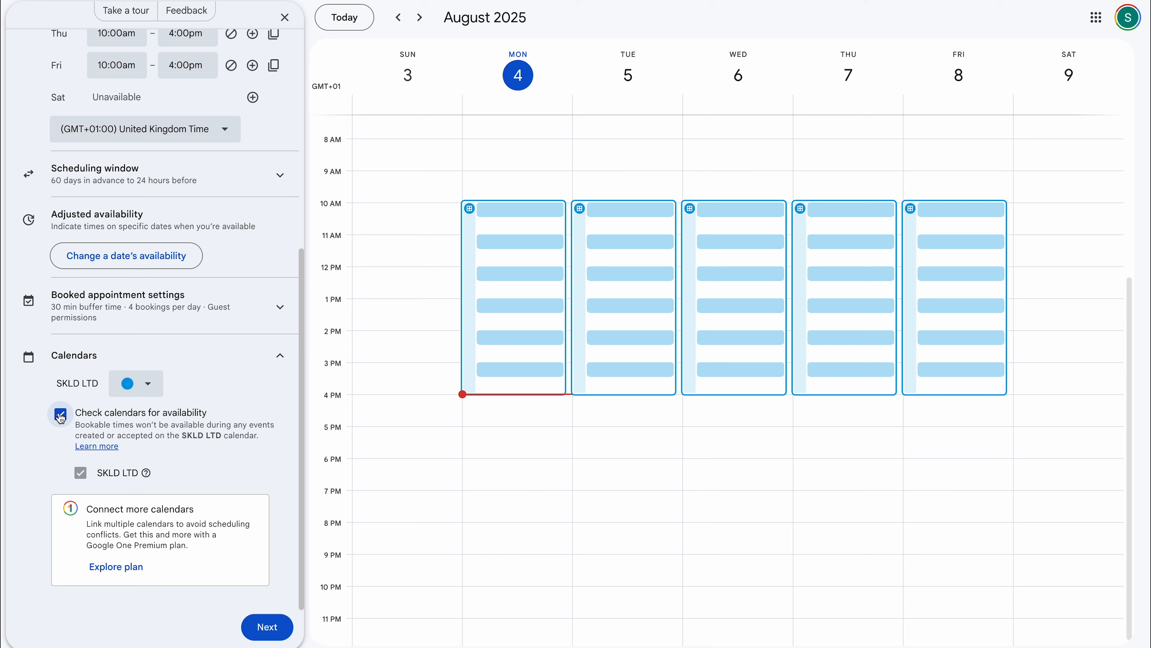
pyautogui.click(134, 382)
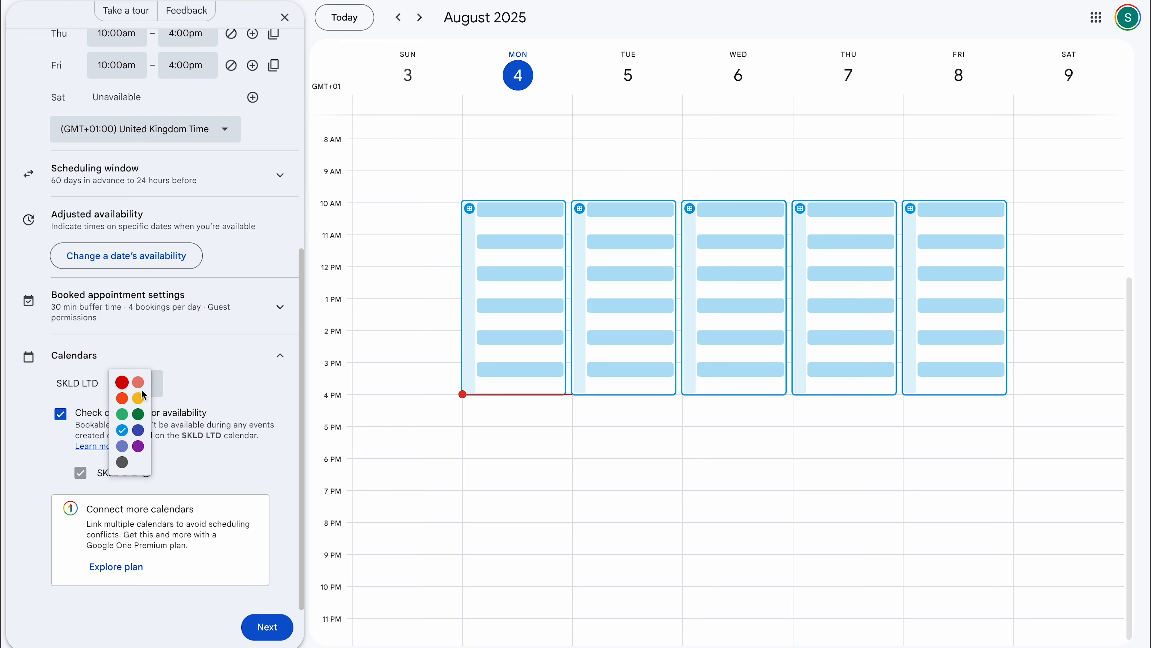
pyautogui.click(191, 397)
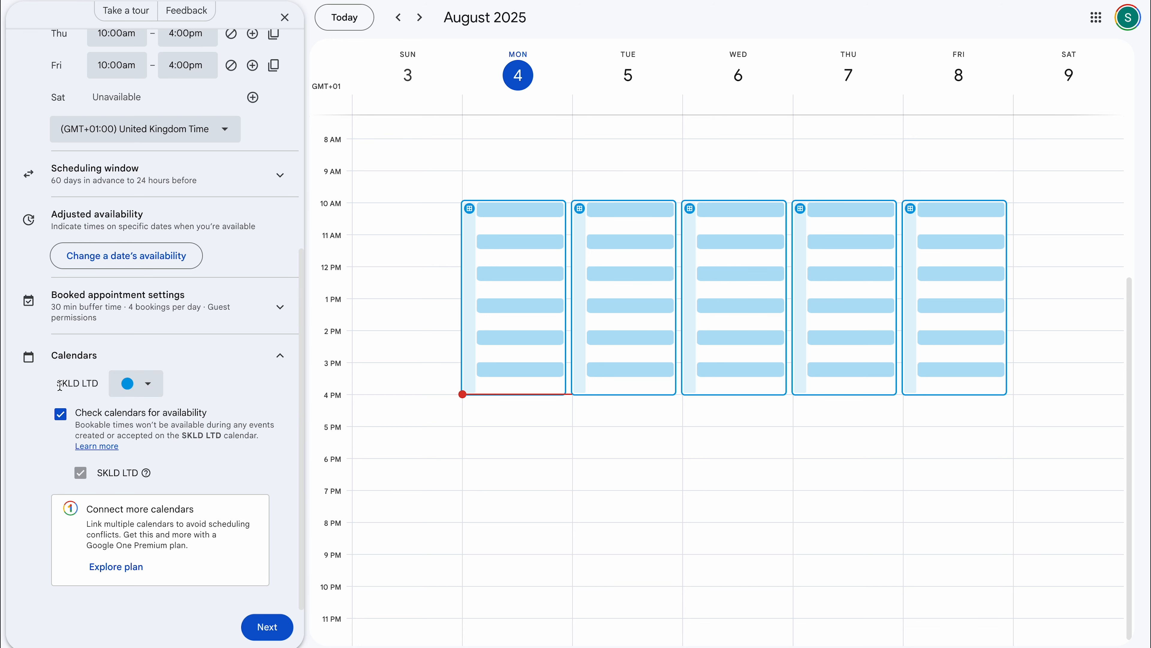
pyautogui.moveTo(58, 385); pyautogui.dragTo(109, 384)
pyautogui.click(179, 389)
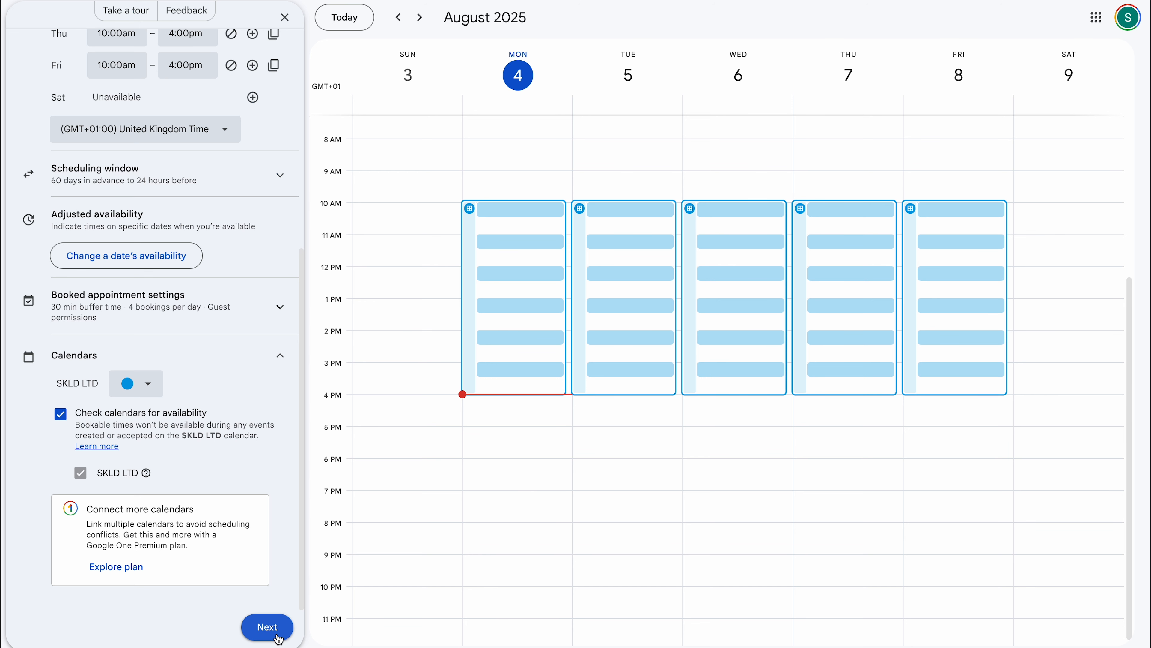
pyautogui.click(265, 626)
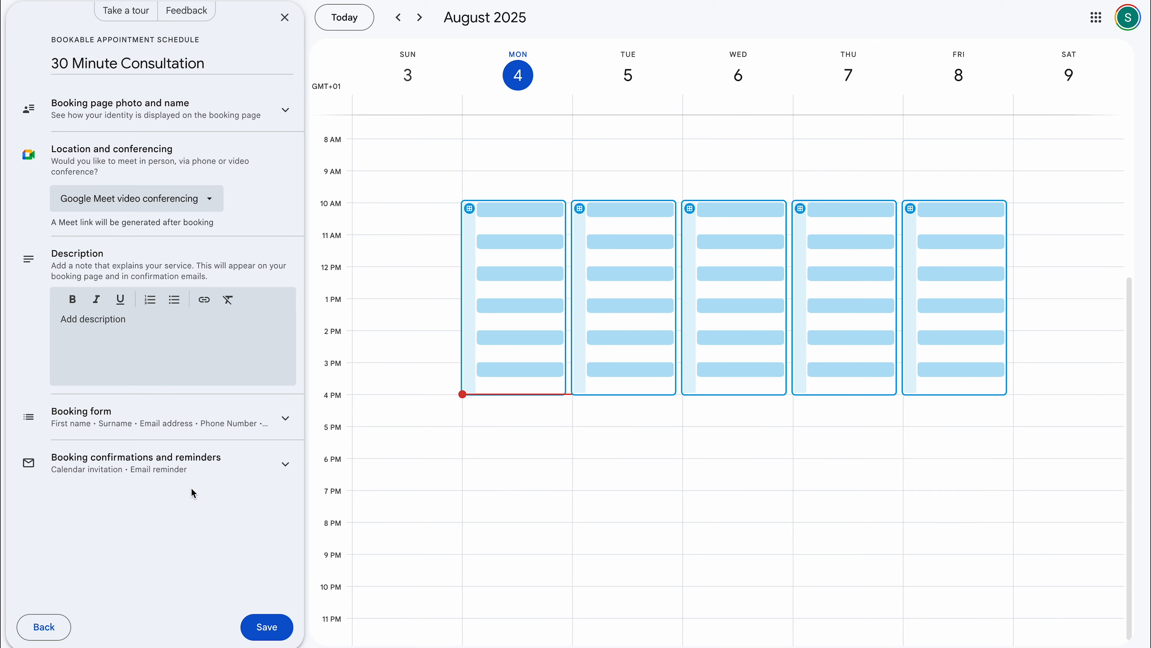
pyautogui.click(265, 628)
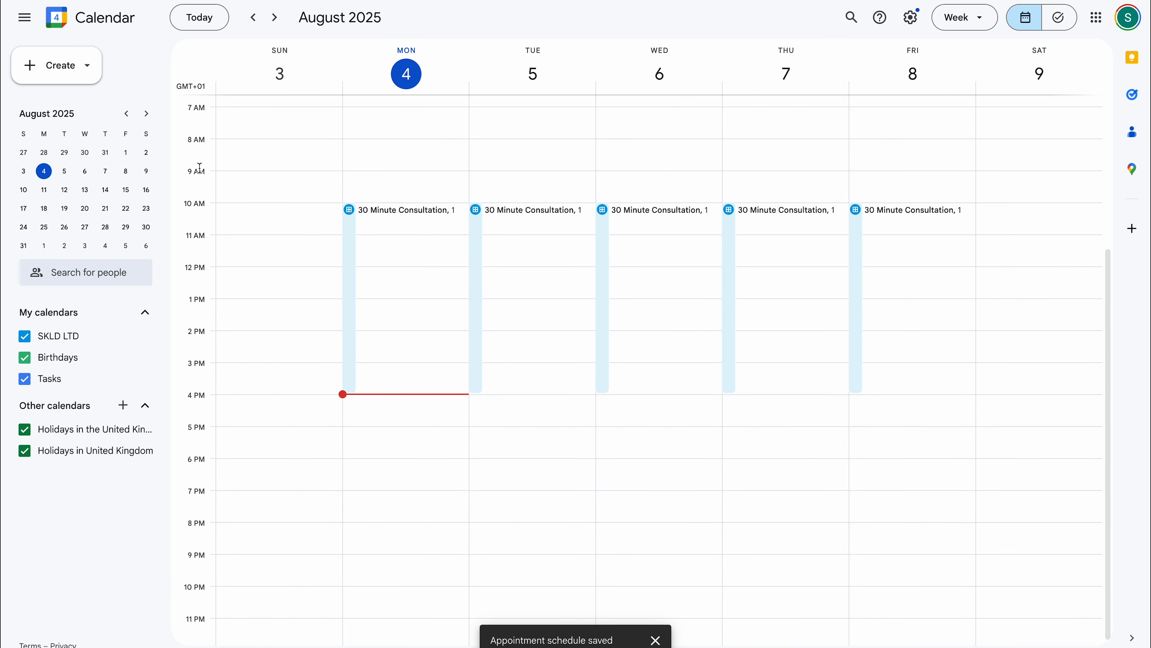
pyautogui.click(369, 266)
pyautogui.scroll(1, 377, 258)
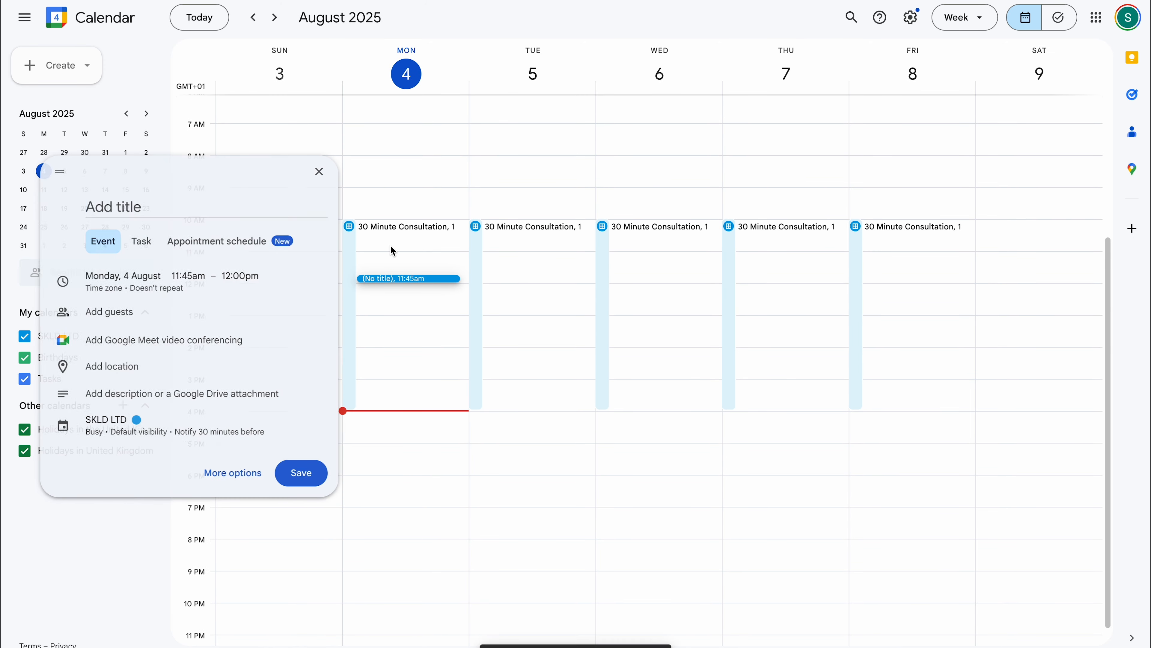
pyautogui.click(386, 300)
pyautogui.scroll(1, 386, 300)
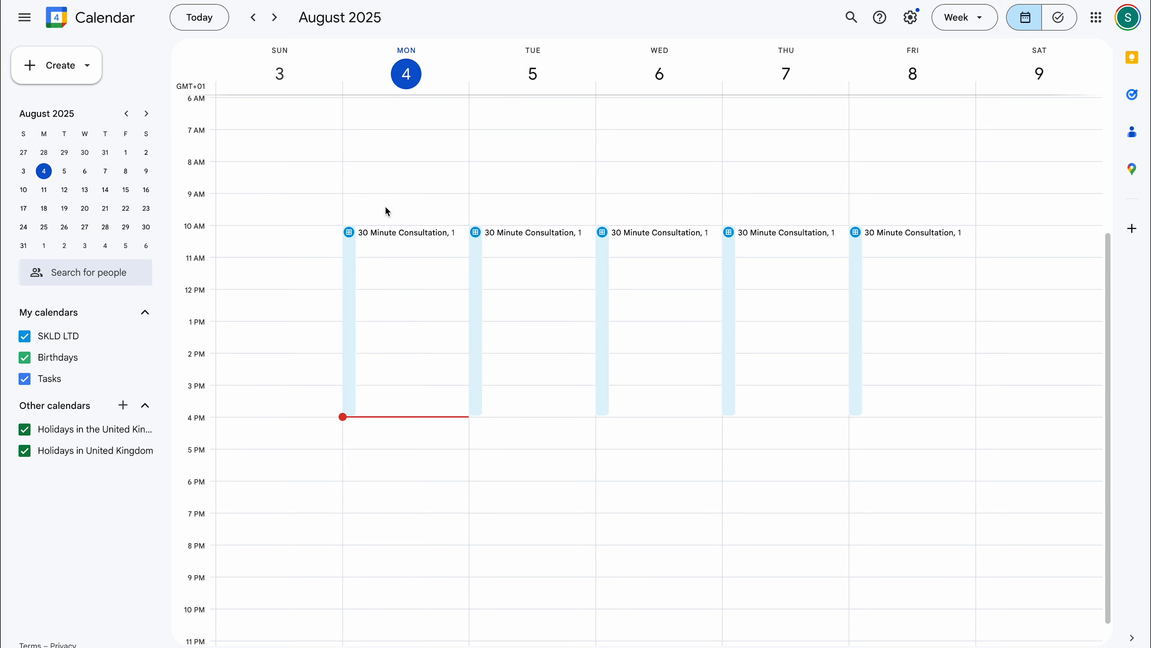
pyautogui.click(366, 238)
pyautogui.scroll(1, 371, 339)
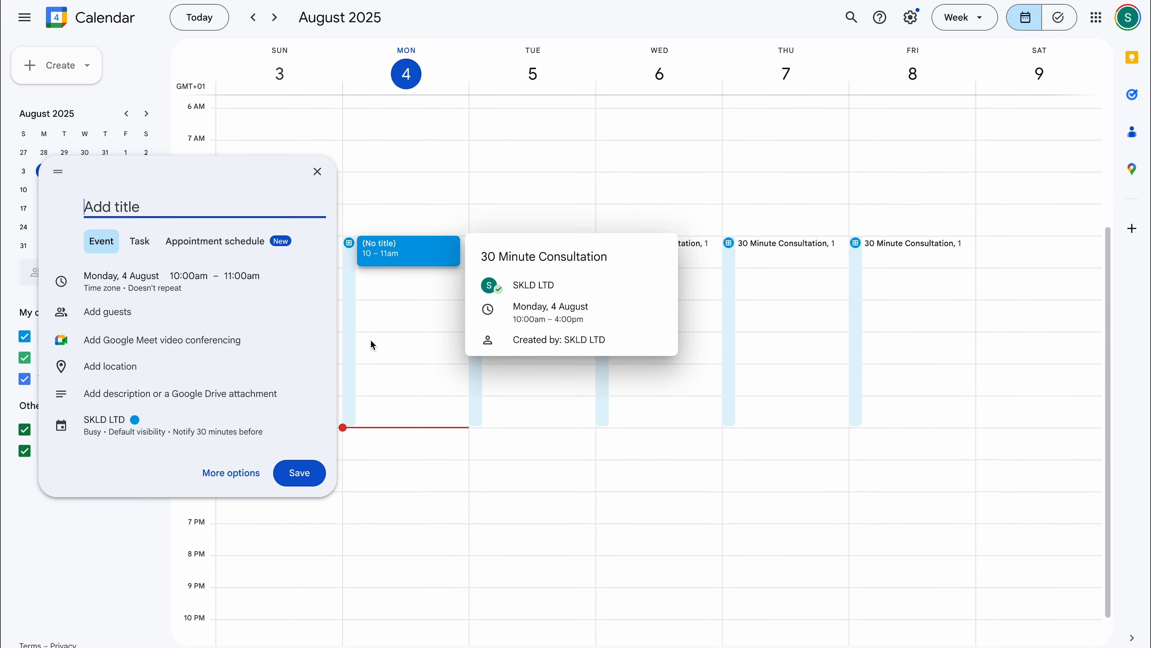
pyautogui.click(377, 336)
# Create an event titled "Haircut" on Monday 4 August from 12:30pm to 1:30pm
pyautogui.click(382, 336)
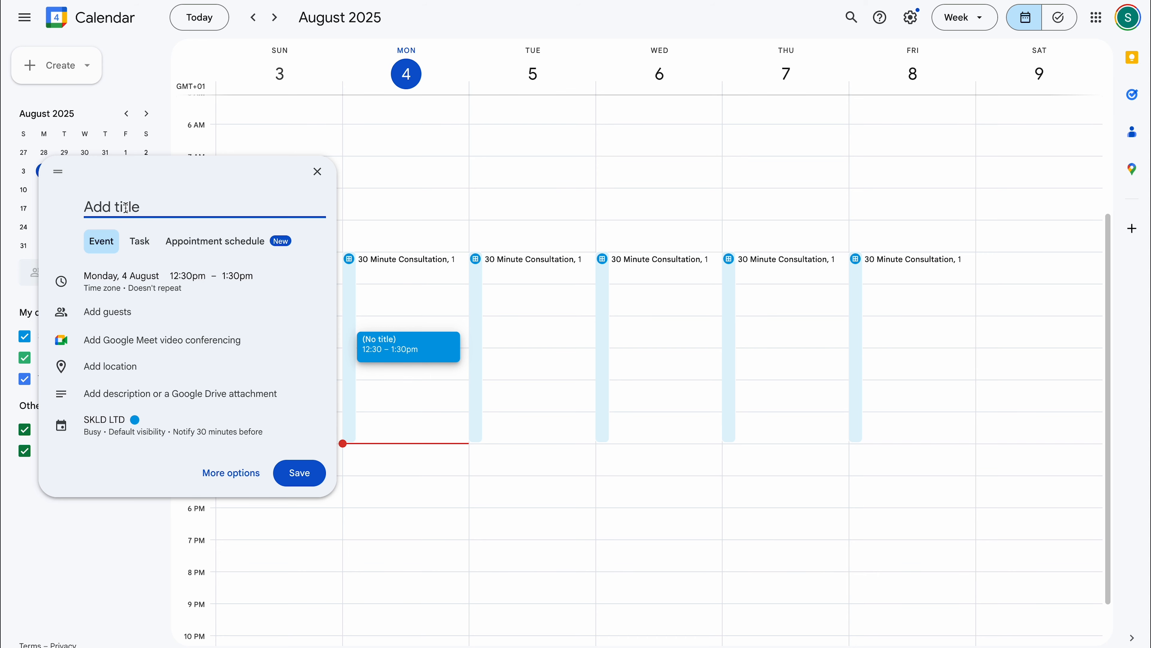
pyautogui.write('Haircut')
pyautogui.click(304, 474)
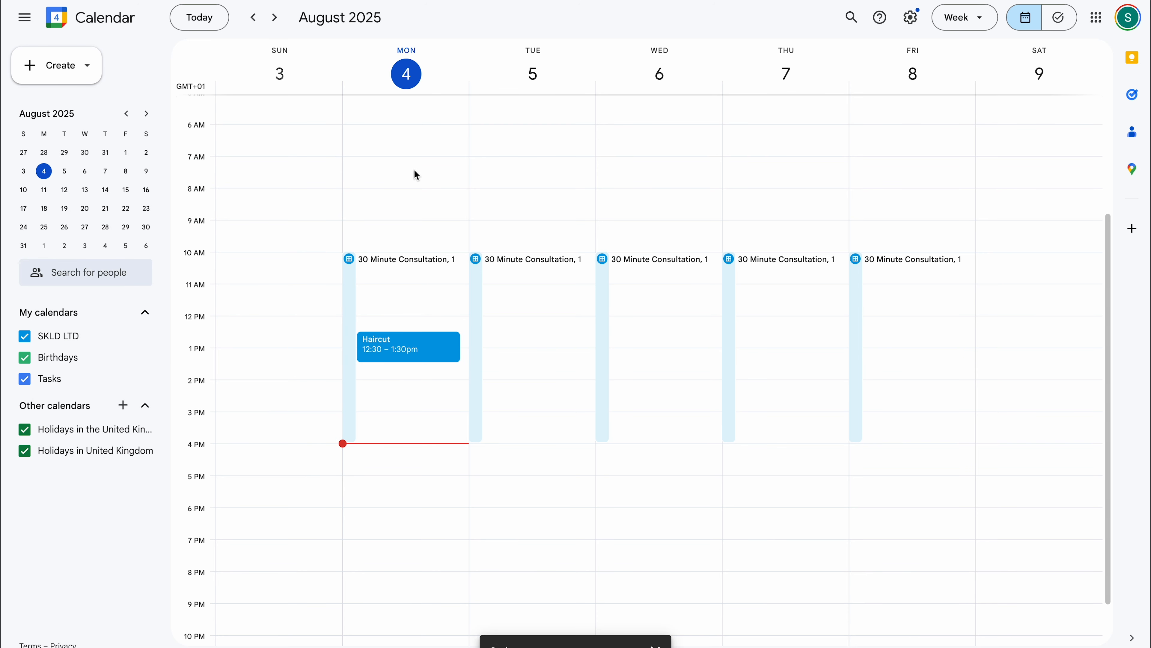
pyautogui.click(90, 66)
pyautogui.click(86, 155)
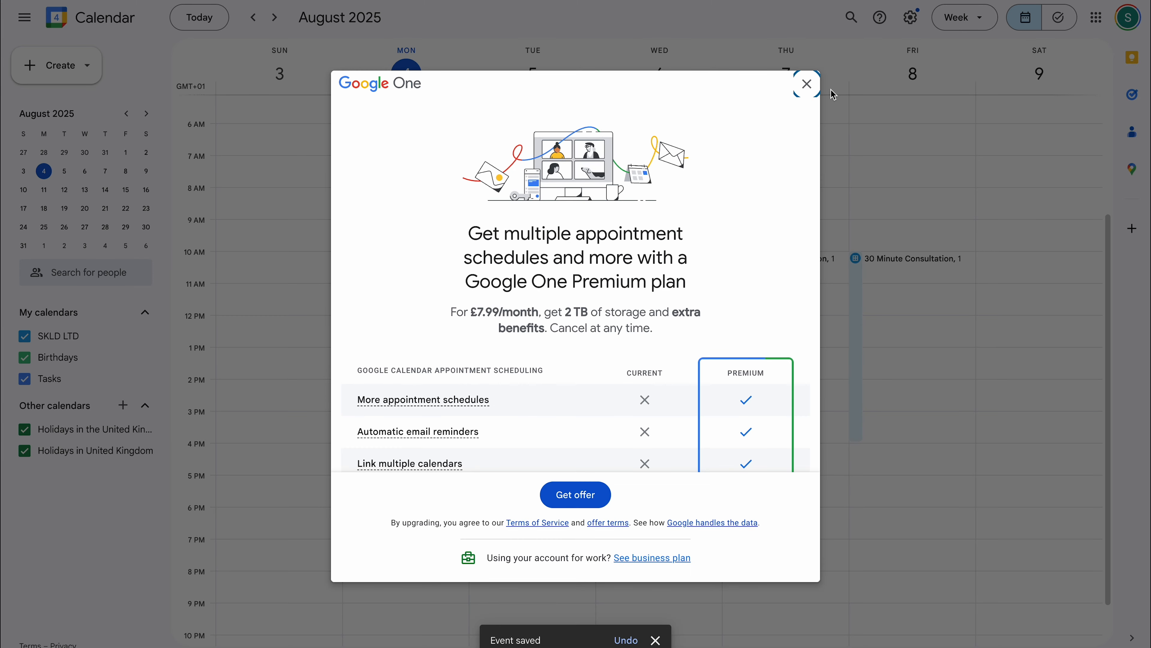
pyautogui.click(807, 88)
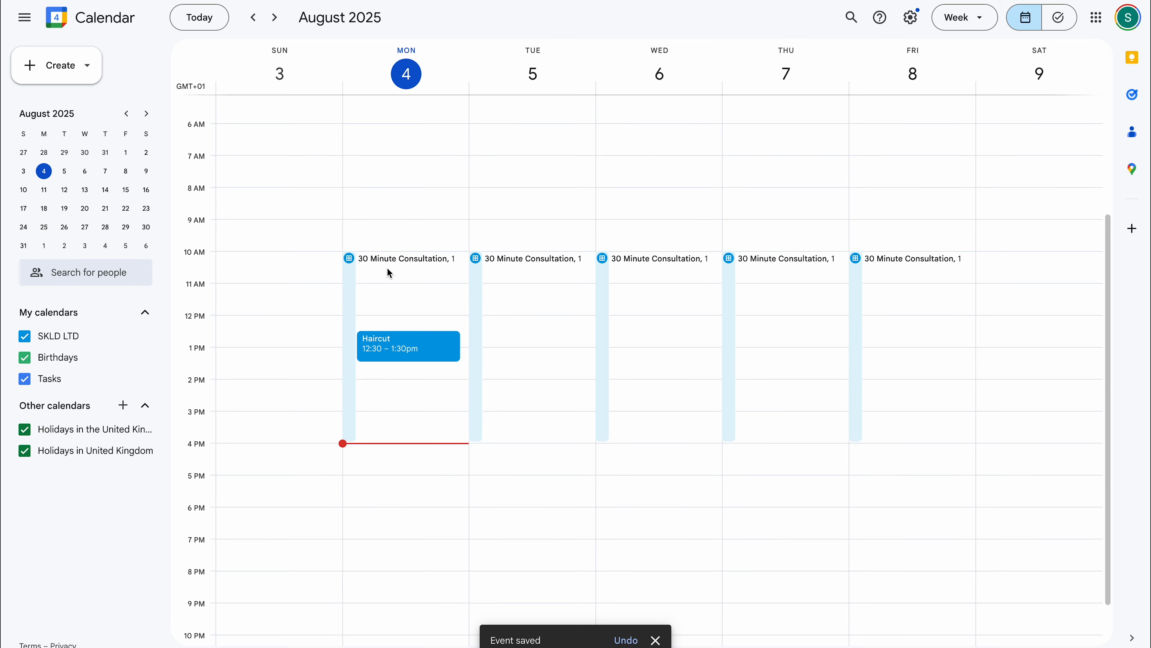
# Open the 30 Minute Consultation booking page to check its appointment times, and return to the calendar
pyautogui.click(396, 266)
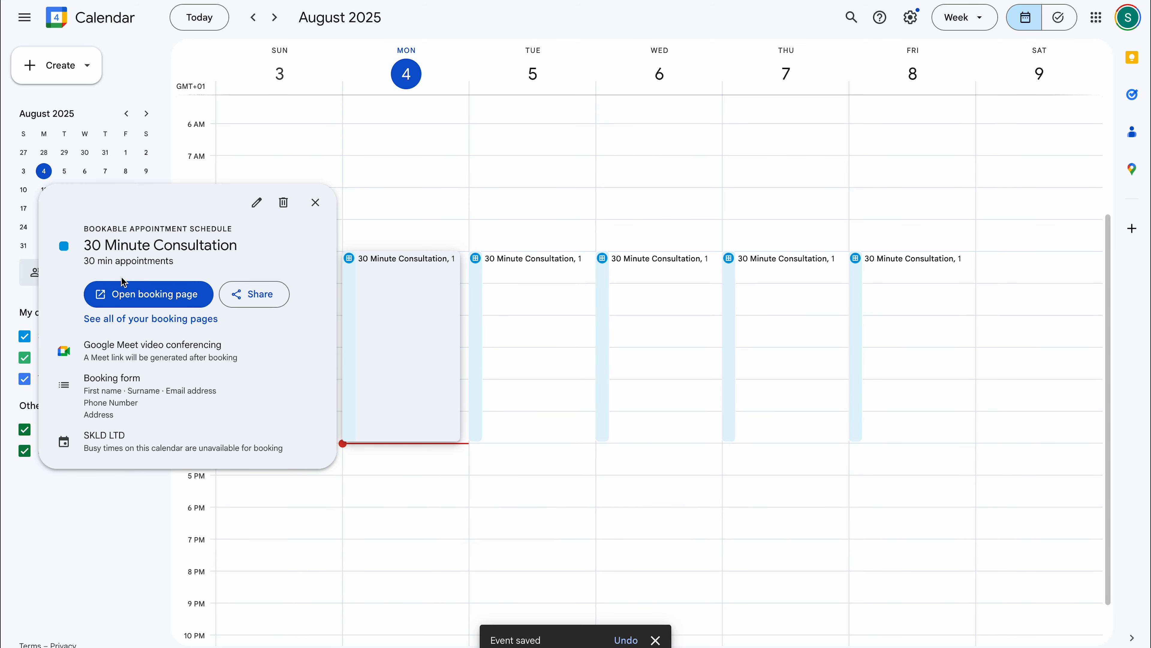
pyautogui.click(121, 295)
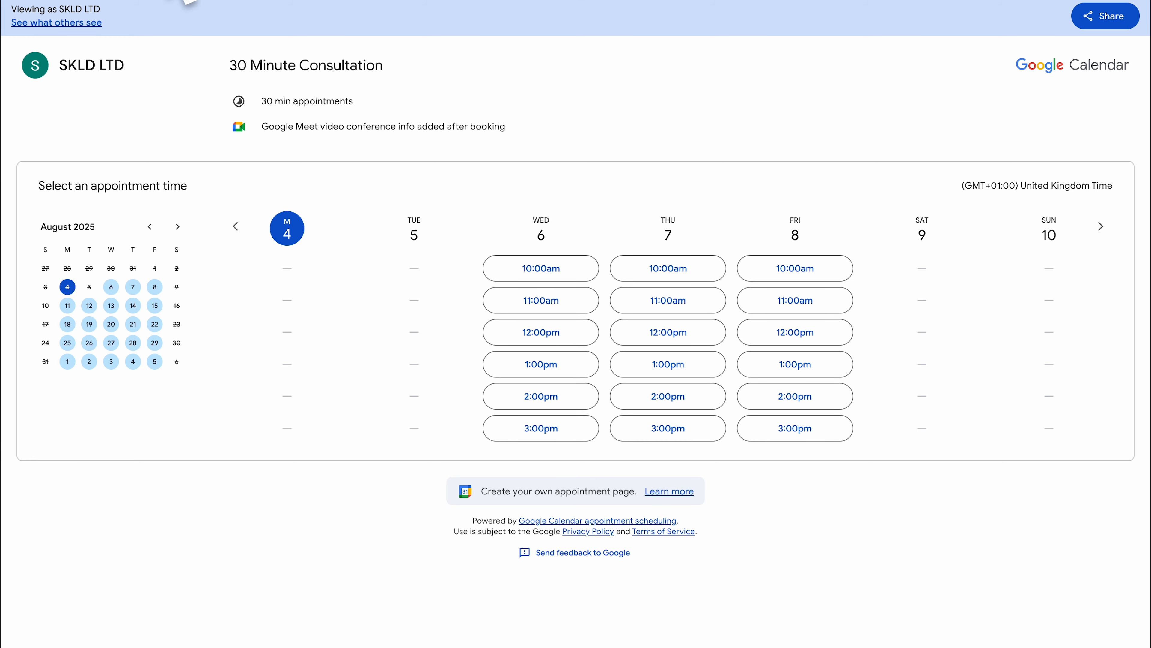
pyautogui.click(185, 1)
# Move the Haircut event to Wednesday 6 August at the same time, and check the available slots on the booking page
pyautogui.click(429, 338)
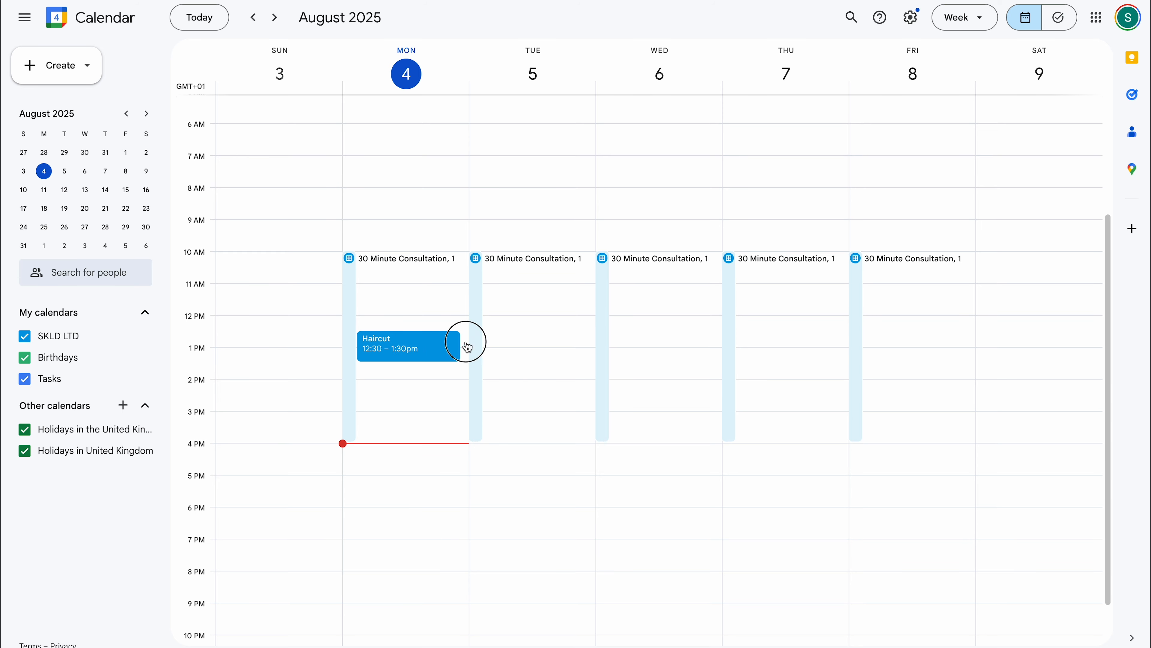
pyautogui.moveTo(463, 342); pyautogui.dragTo(636, 338)
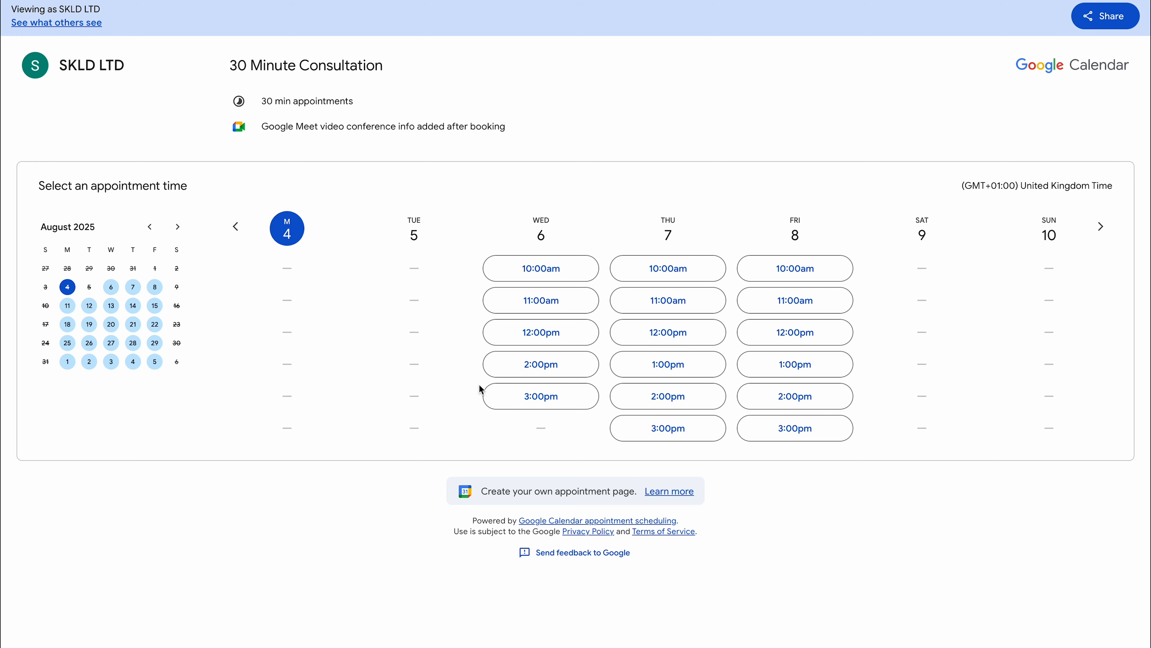
pyautogui.hotkey('ctrl', 'shift', 'Tab')
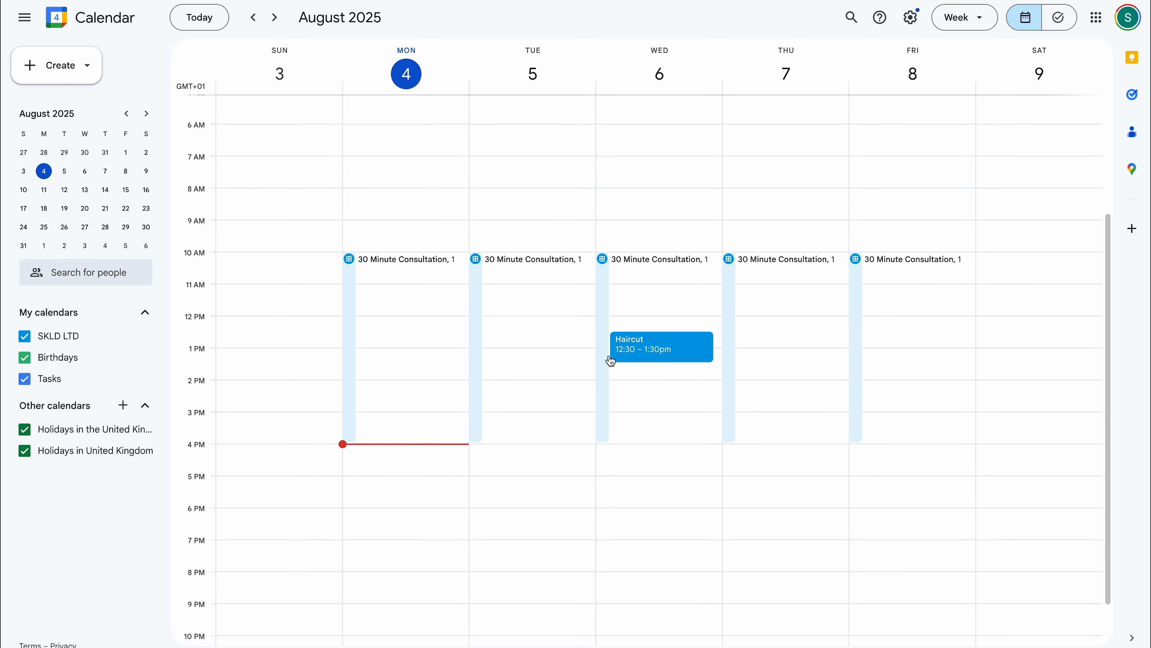
pyautogui.scroll(1, 647, 357)
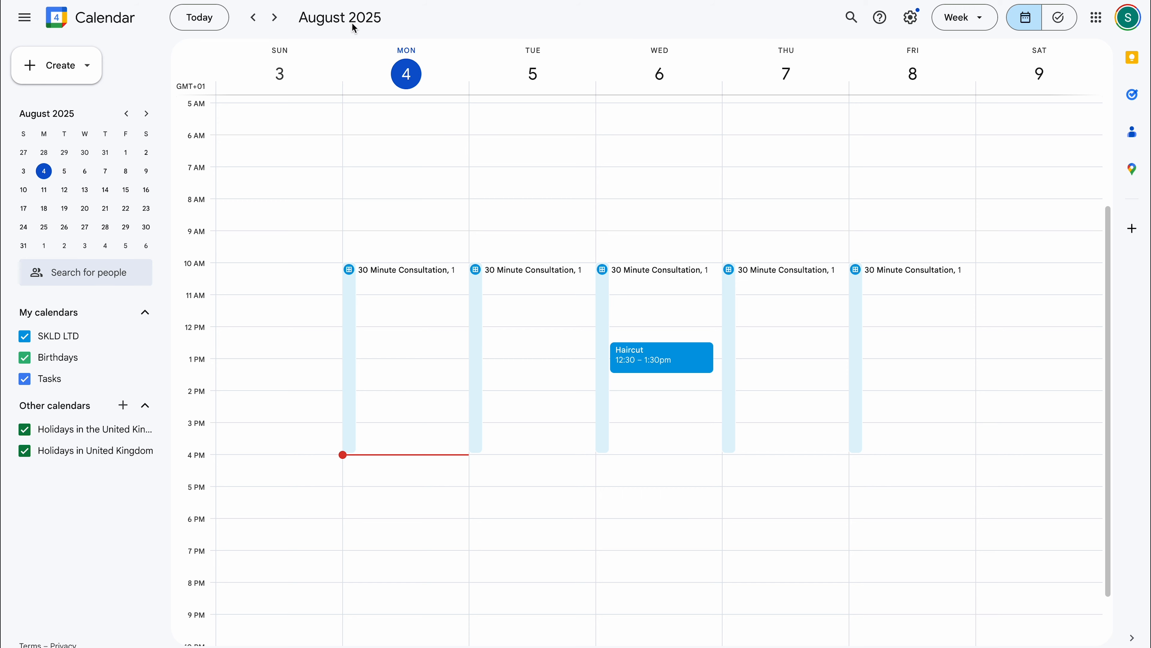
# Examine the booking page's share link and website embed options, test the "Book an appointment" button's pop-up, and close the sharing options
pyautogui.hotkey('ctrl', 'Tab')
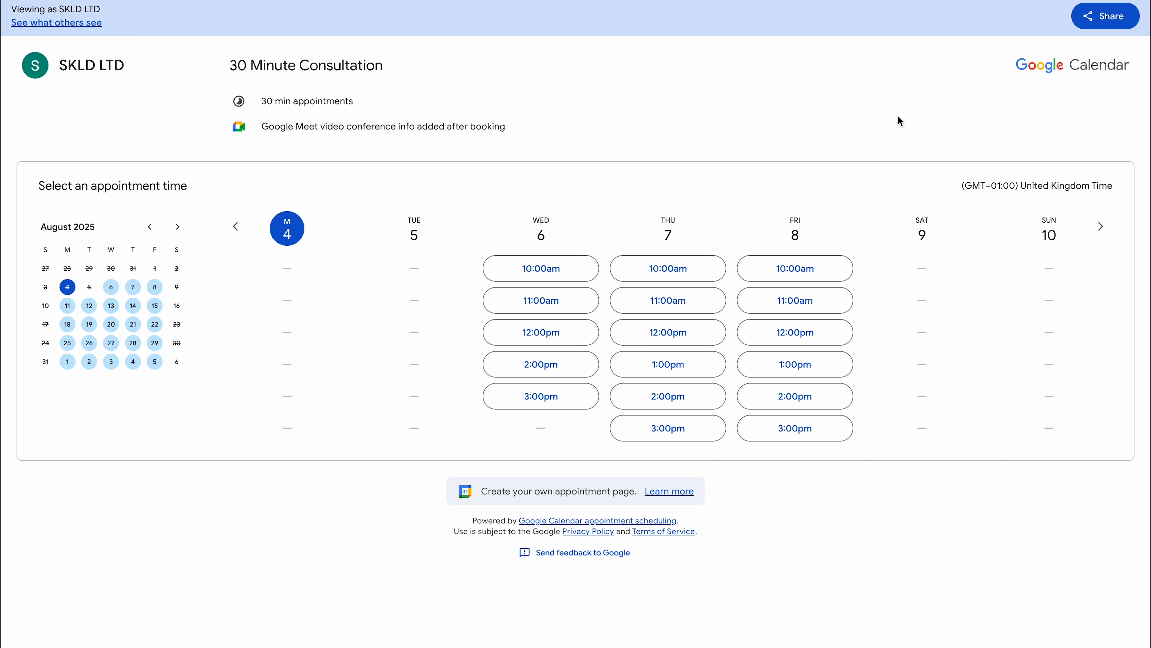
pyautogui.click(1099, 16)
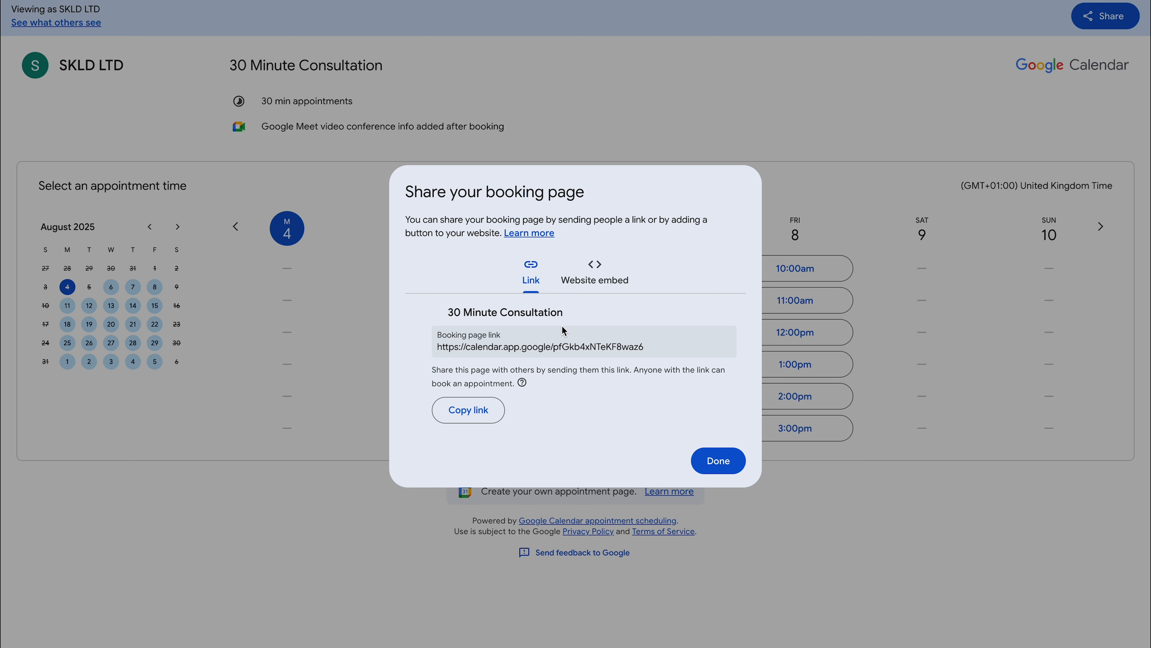
pyautogui.click(605, 285)
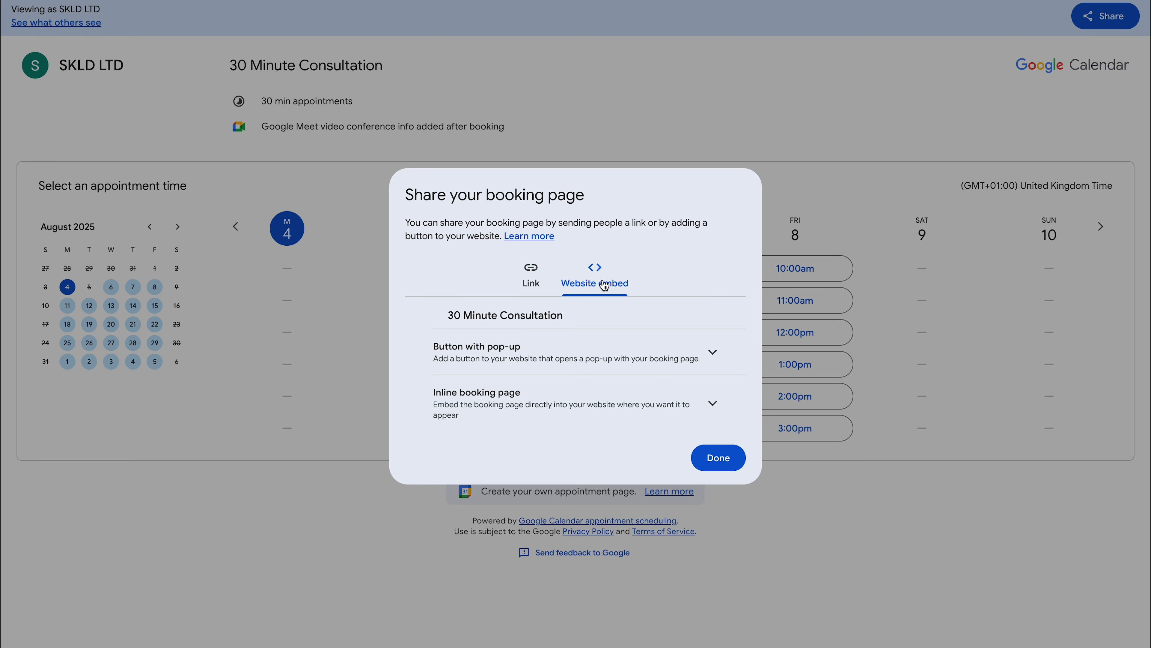
pyautogui.click(547, 353)
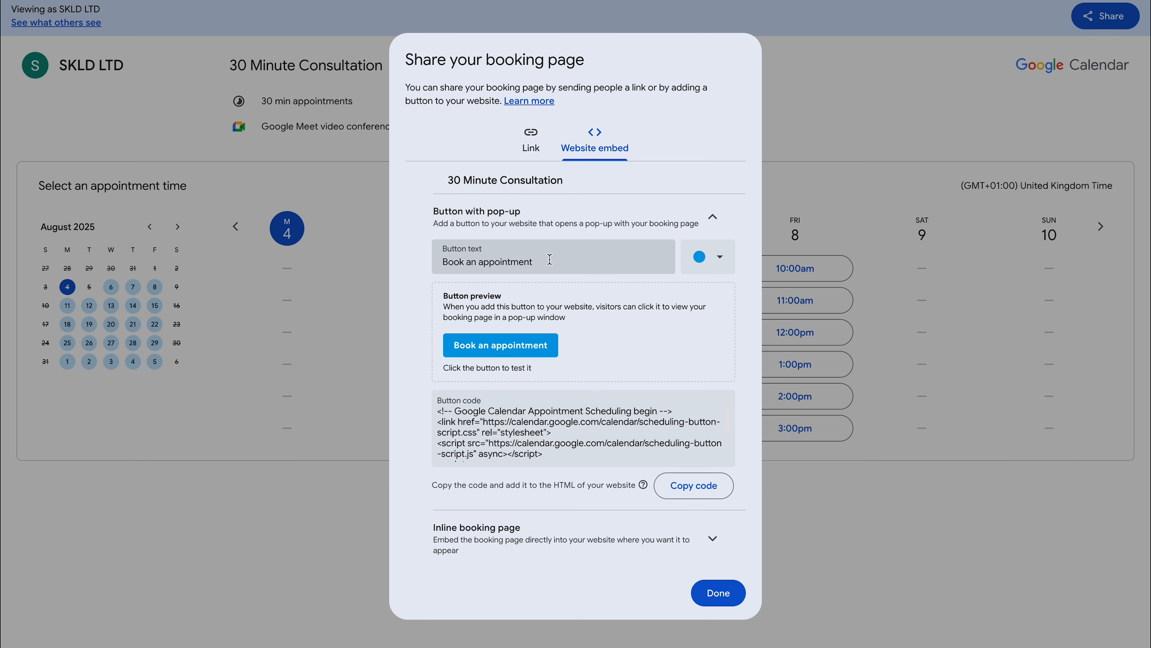
pyautogui.click(490, 346)
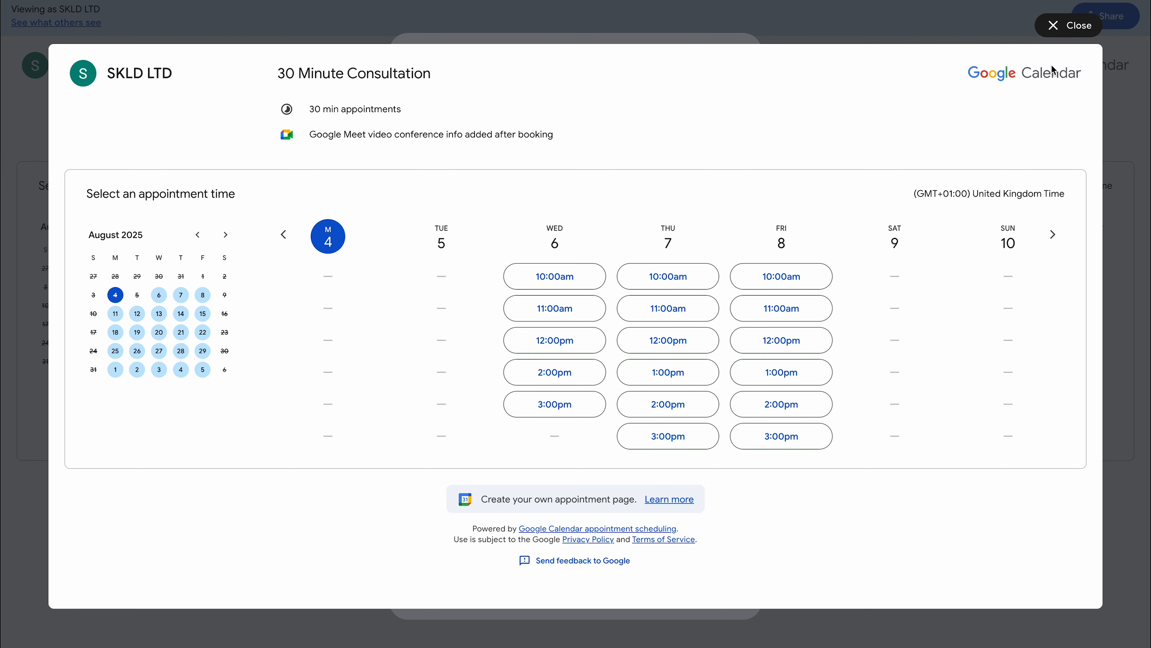
pyautogui.click(1063, 26)
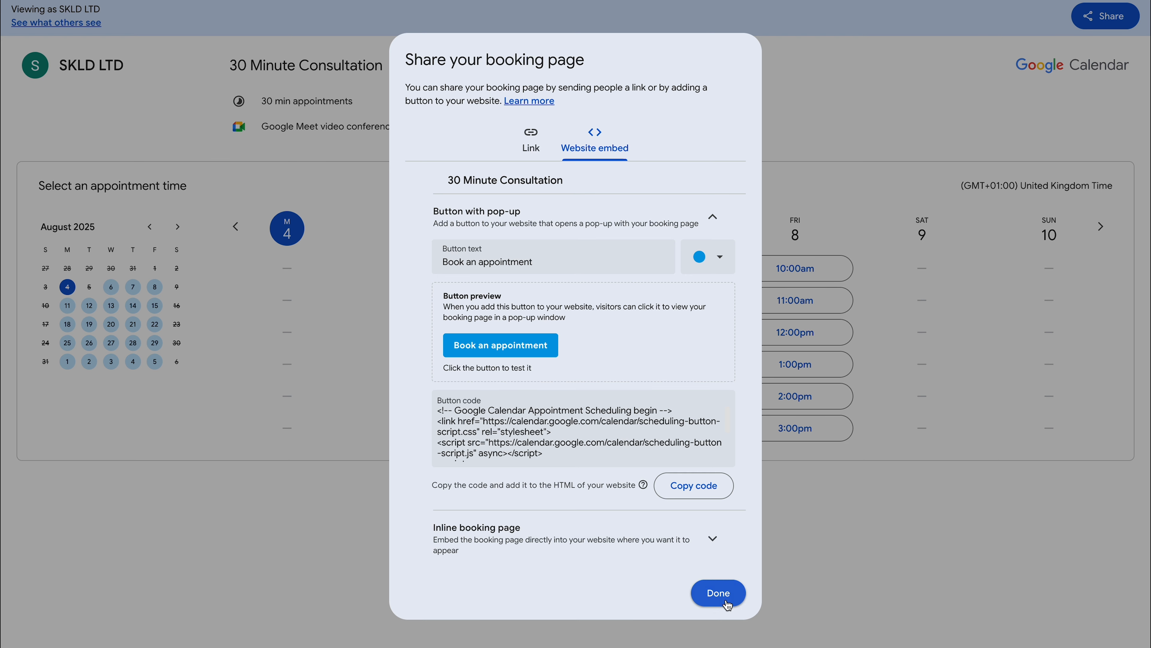
pyautogui.click(718, 593)
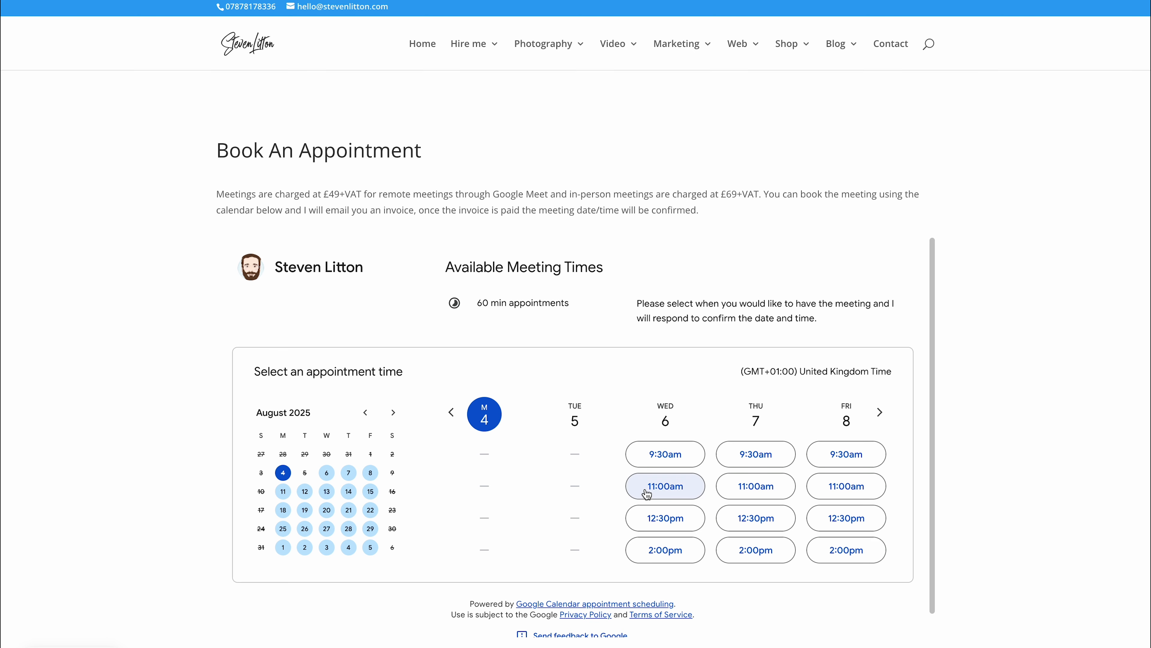
# On the website's Book An Appointment page, view the embedded calendar's booking form for Wednesday 6 August at 9:30am and cancel it
pyautogui.scroll(-1, 666, 488)
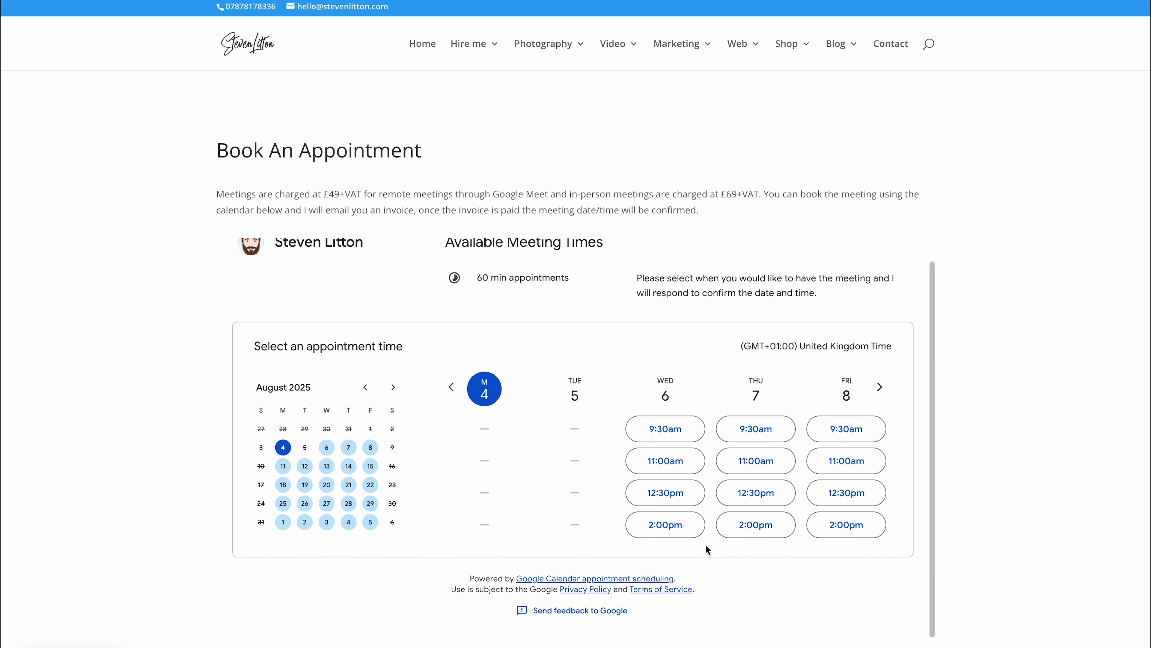
pyautogui.click(679, 434)
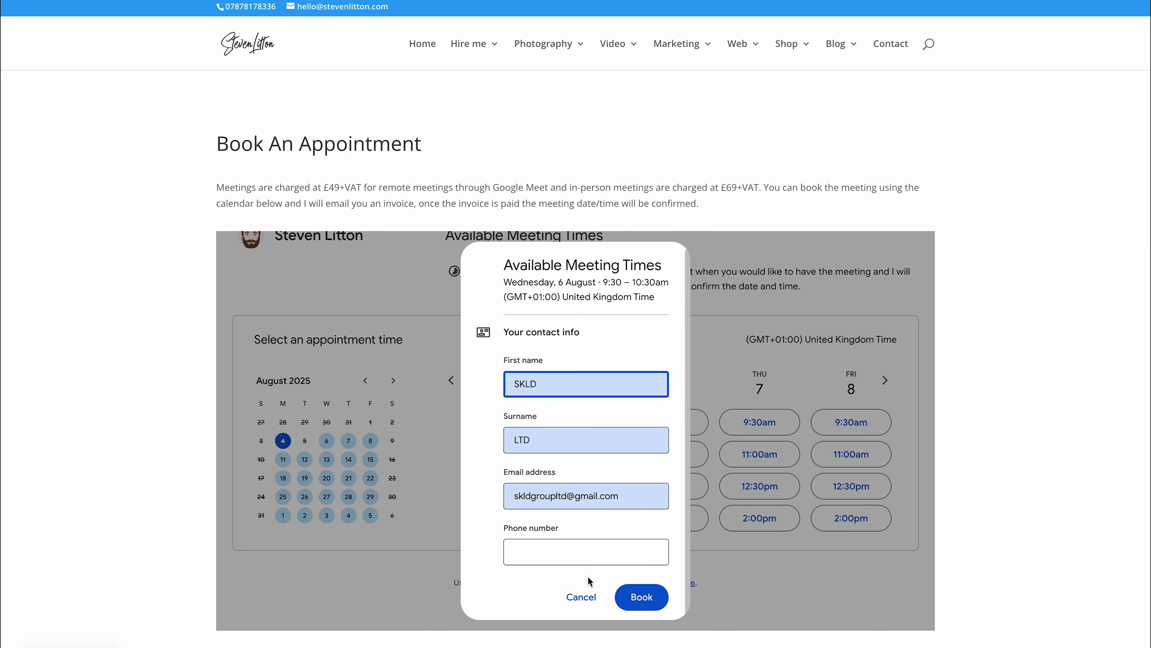
pyautogui.click(581, 597)
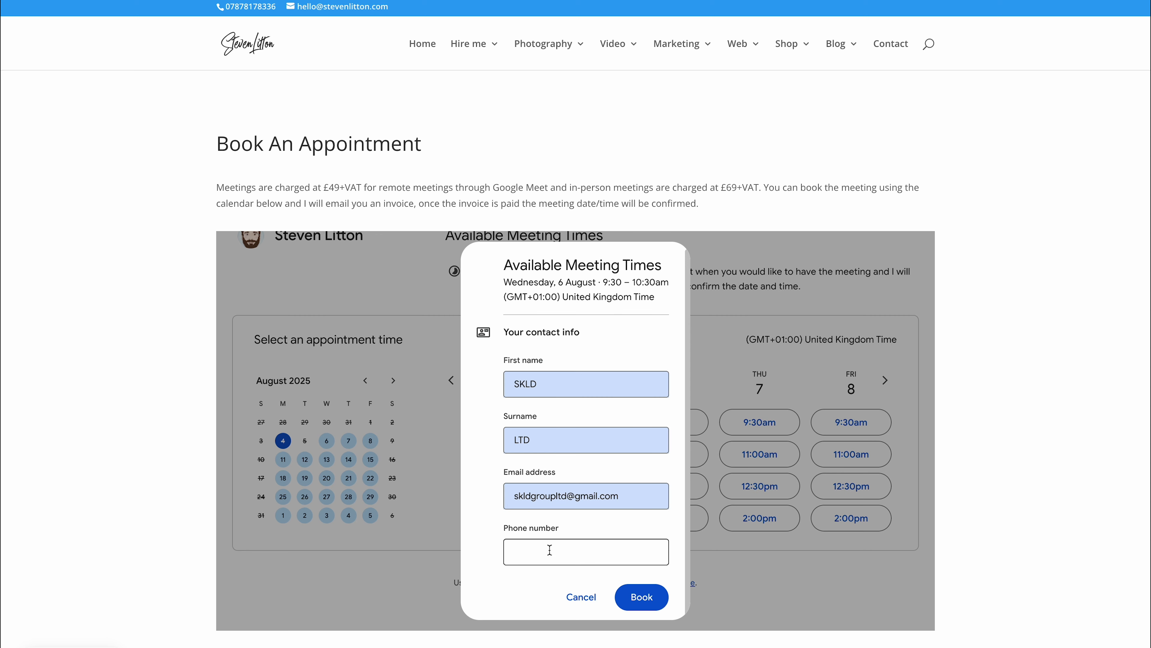
pyautogui.click(581, 598)
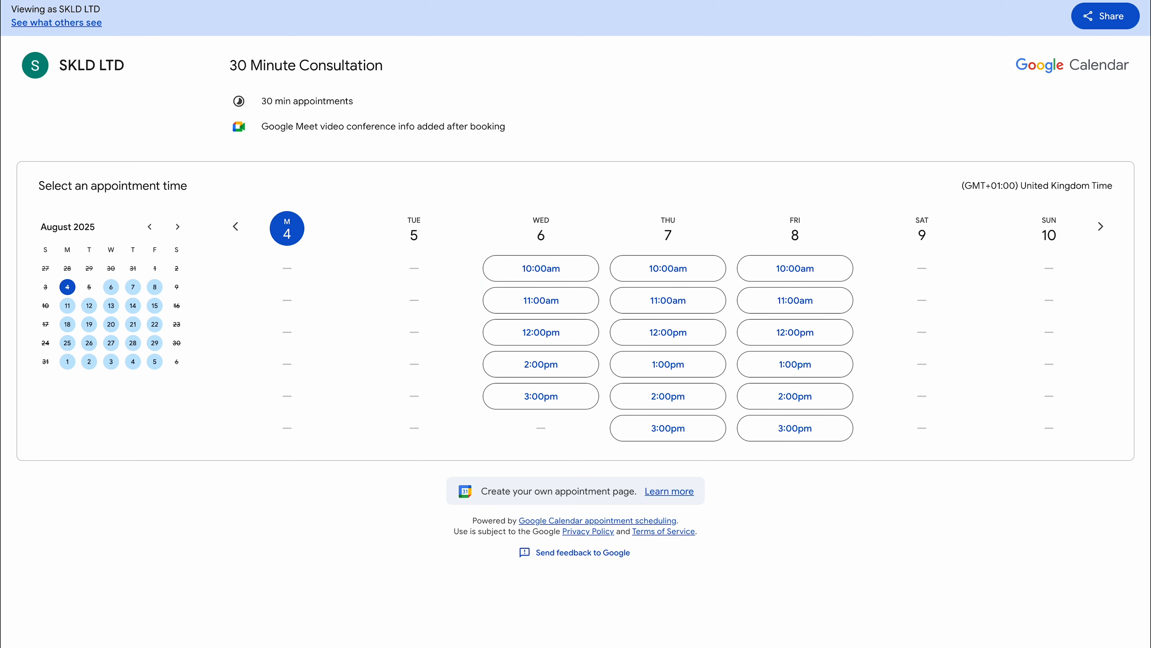
# Check the 30 Minute Consultation booking form for Wednesday 6 August at 10:00am, including its Phone Number field, and cancel without booking
pyautogui.click(541, 268)
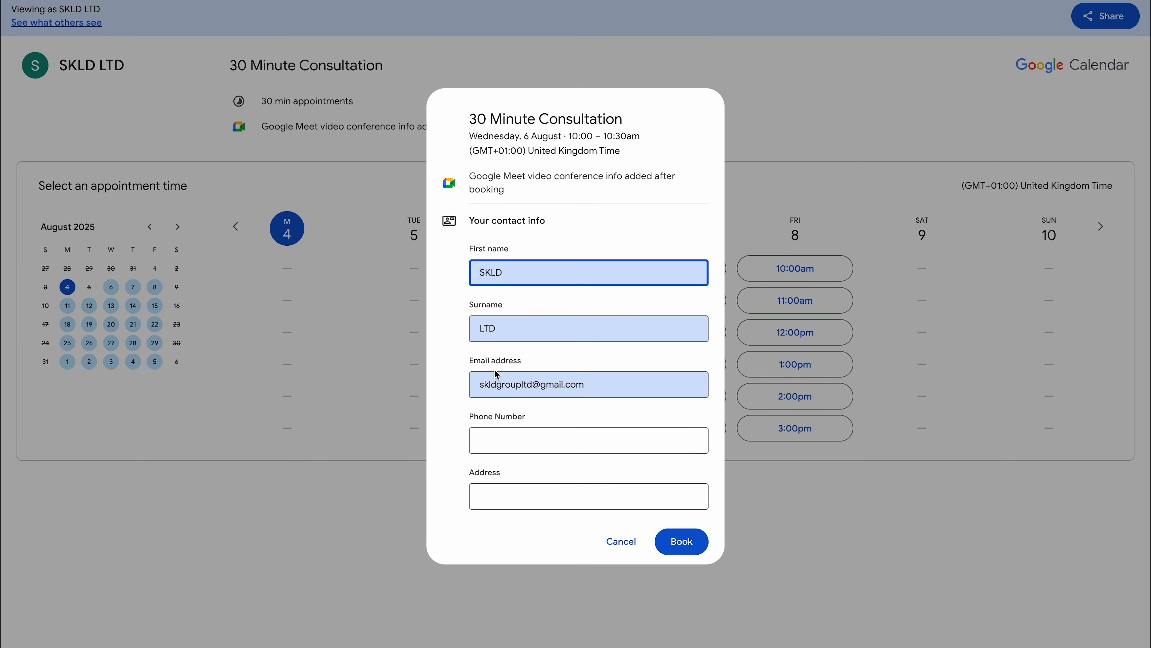
pyautogui.click(480, 438)
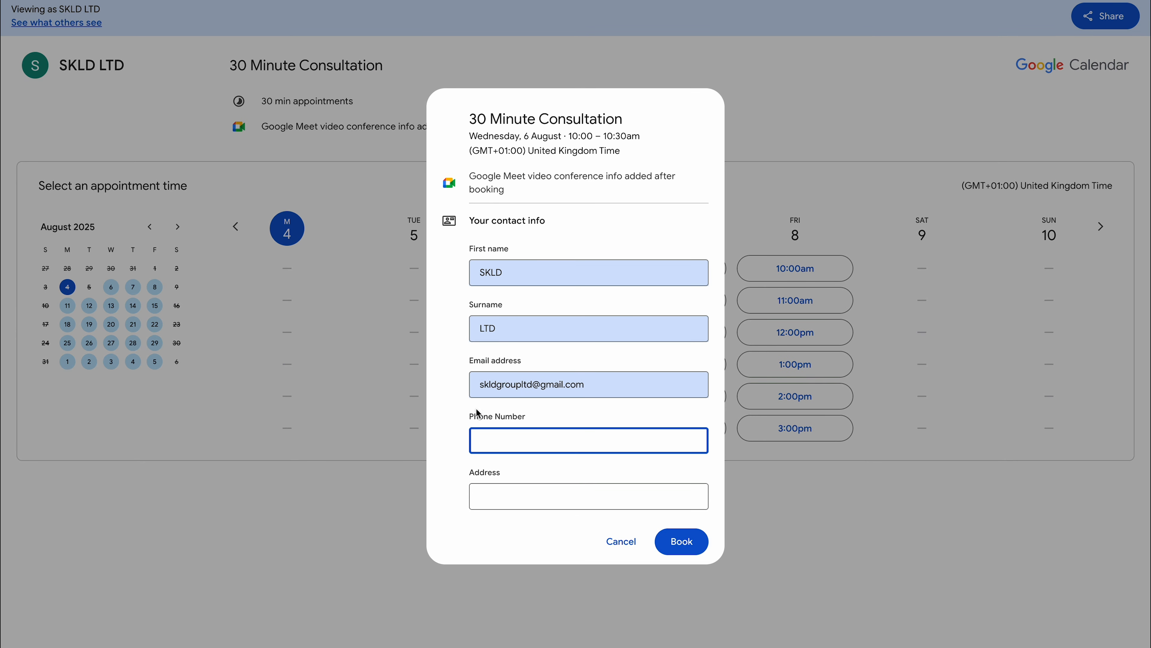
pyautogui.click(620, 543)
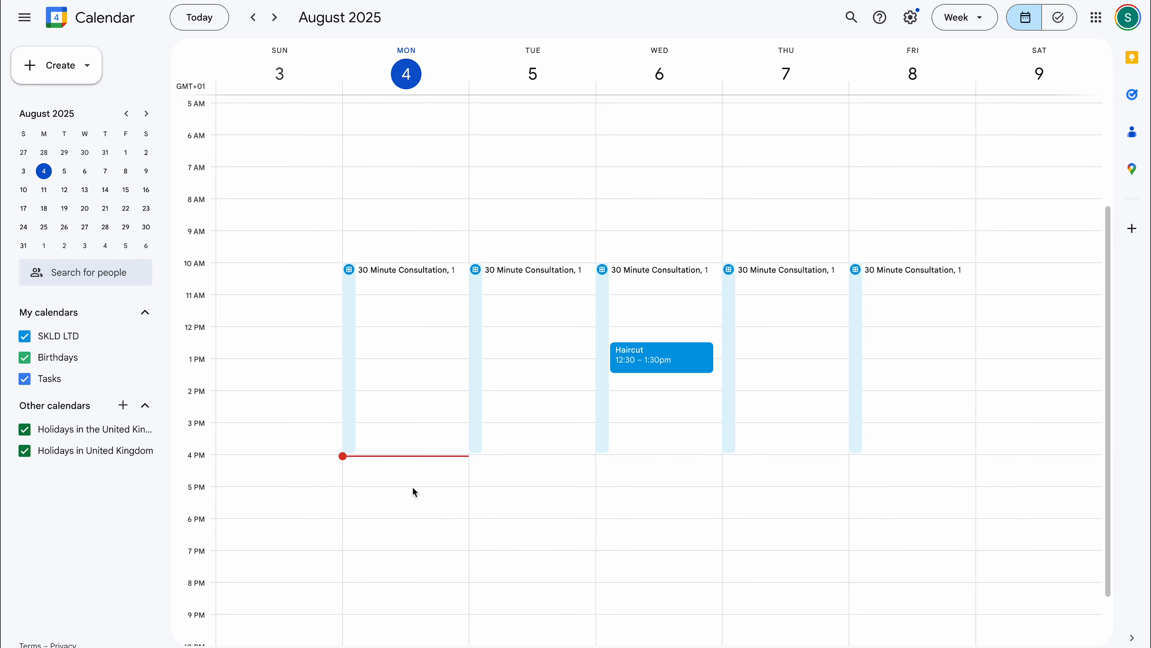
# Reopen the 30 Minute Consultation schedule for editing, review its availability and booking settings, and close the editor without changes
pyautogui.click(374, 275)
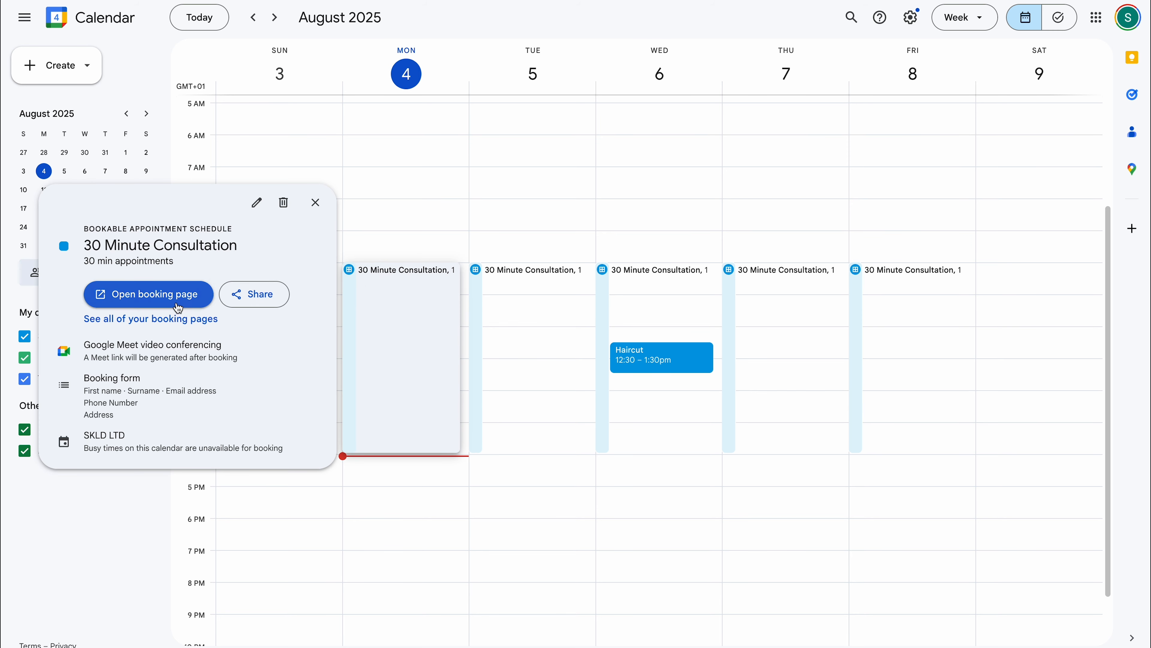
pyautogui.click(264, 204)
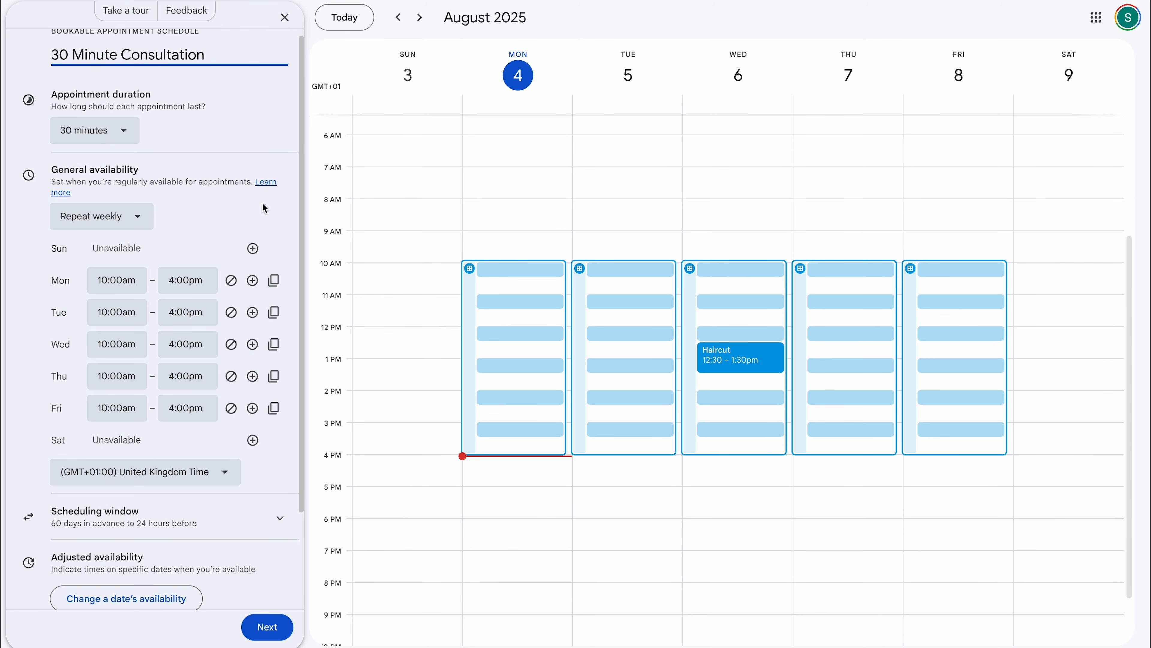
pyautogui.scroll(-3, 165, 432)
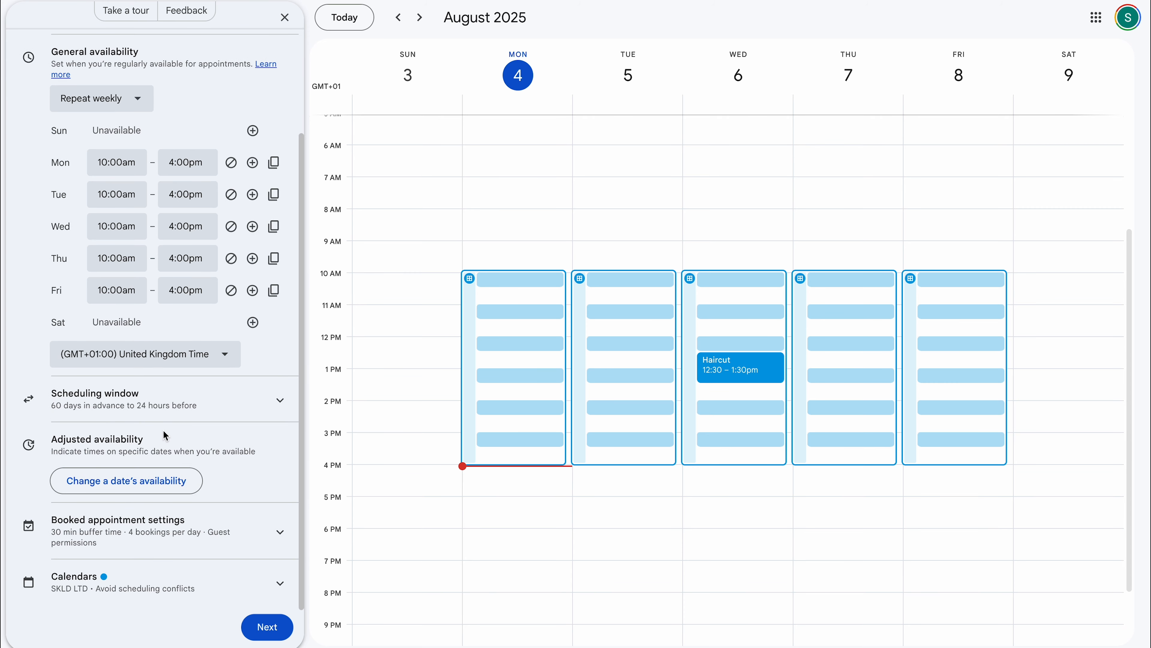
pyautogui.scroll(3, 152, 422)
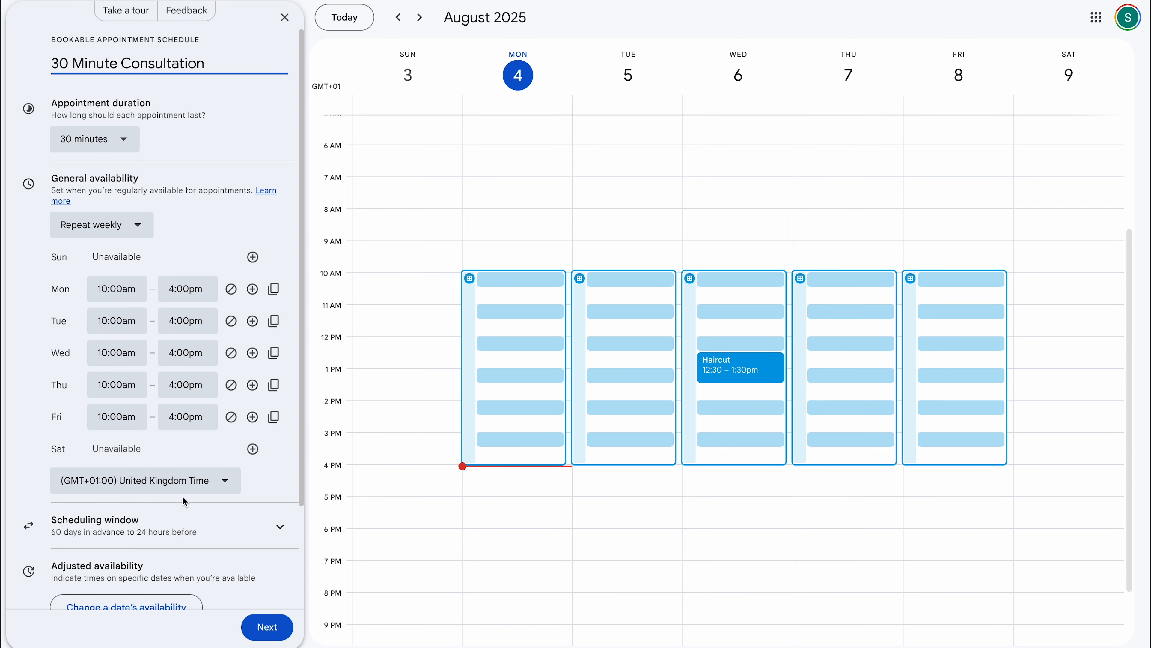
pyautogui.scroll(-3, 181, 495)
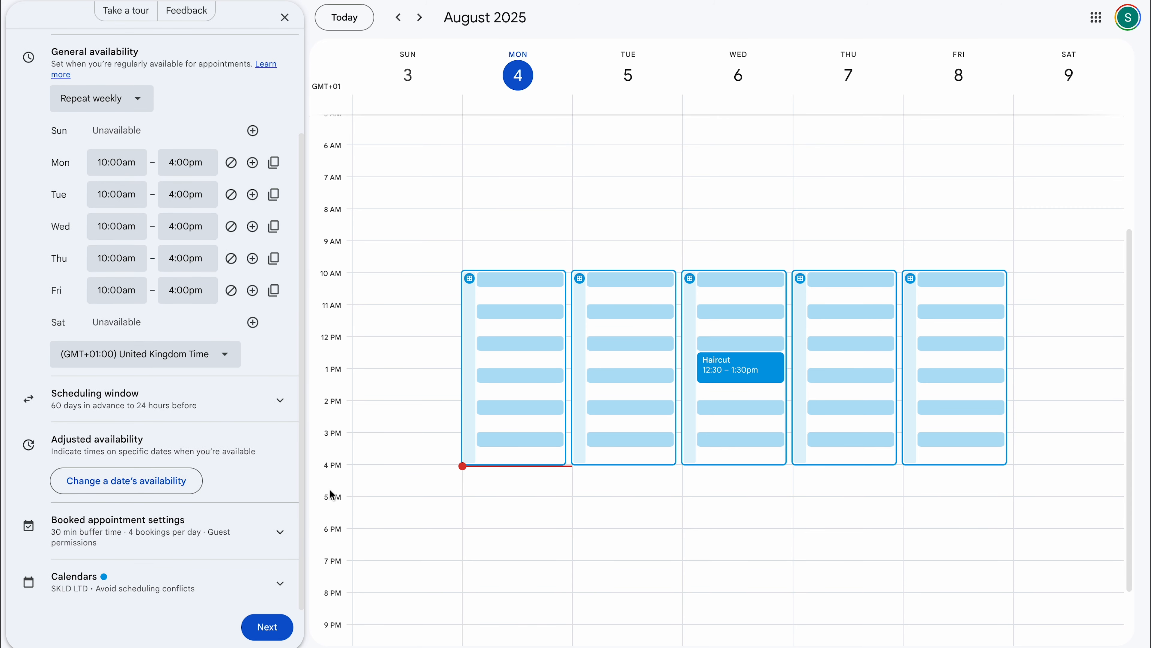
pyautogui.click(285, 19)
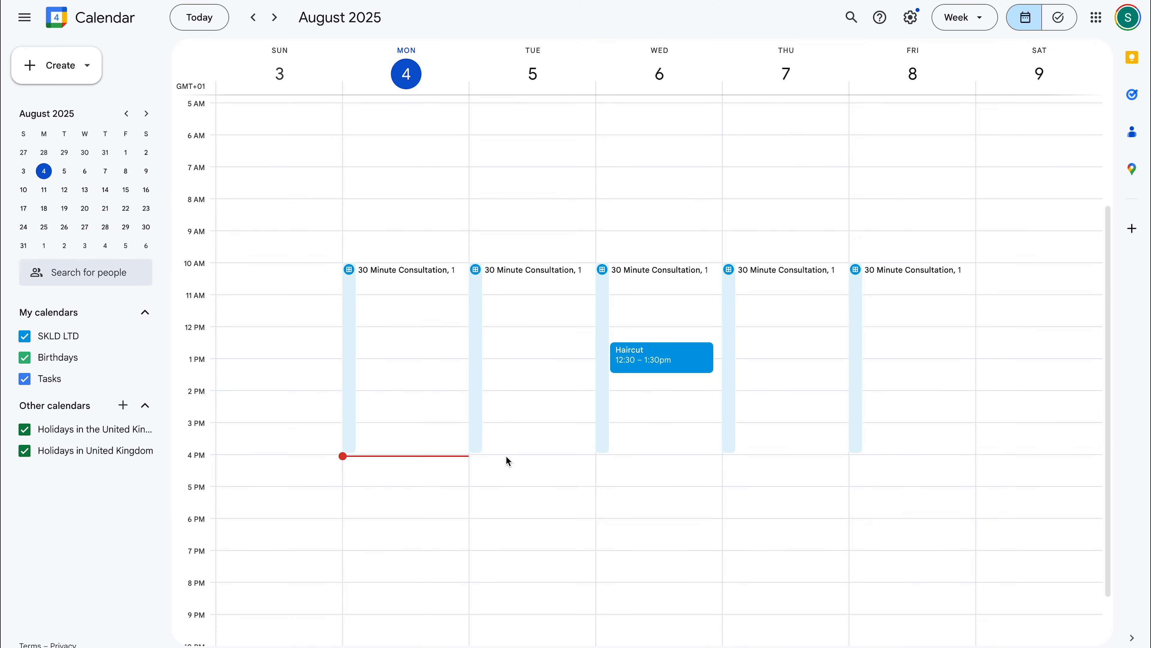